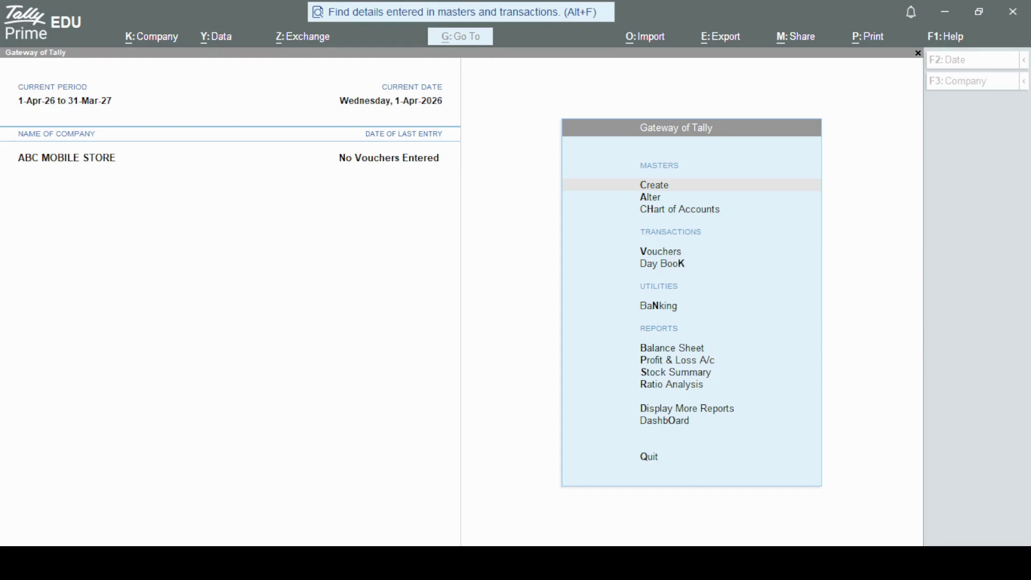
# Open a new Sales voucher for entry.
pyautogui.press('Down')
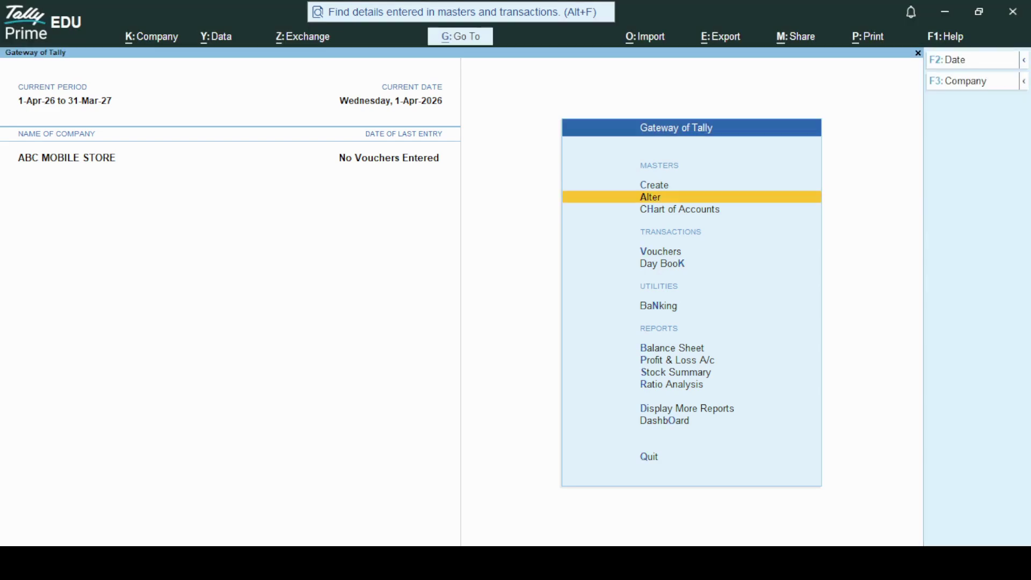
pyautogui.press('Down')
pyautogui.press('Down')
pyautogui.press('Down')
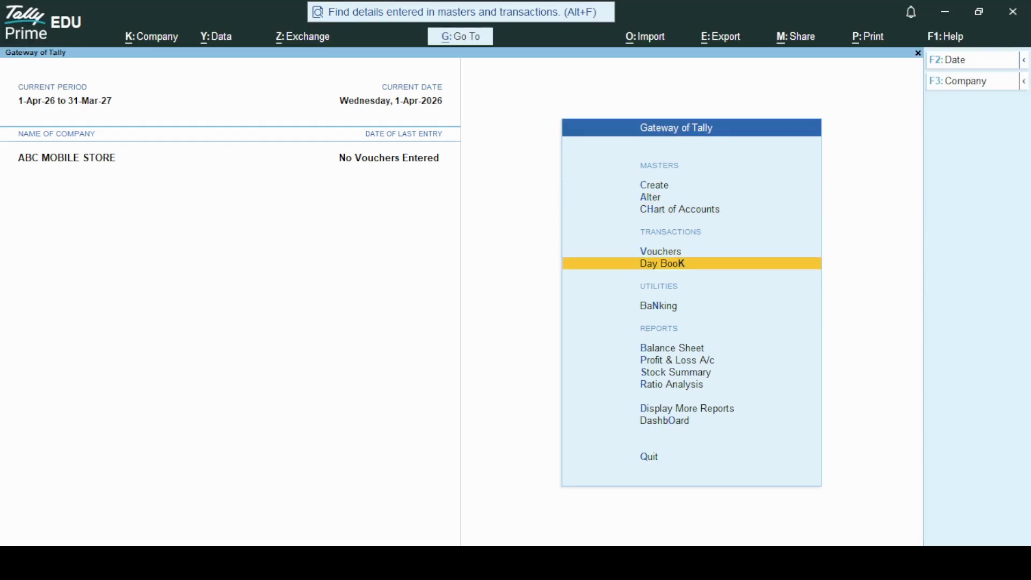
pyautogui.press('Up')
pyautogui.press('Return')
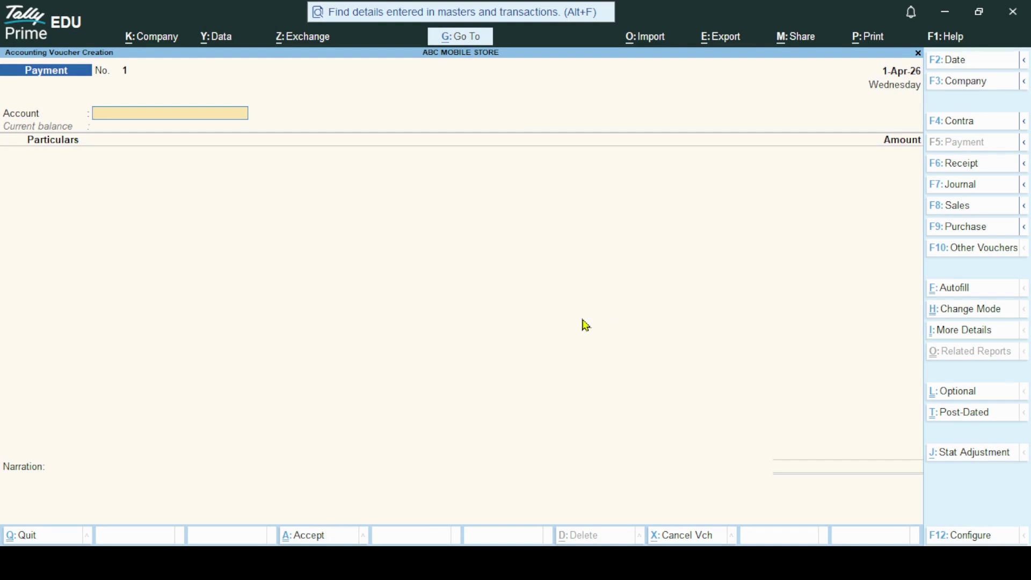
pyautogui.press('F8')
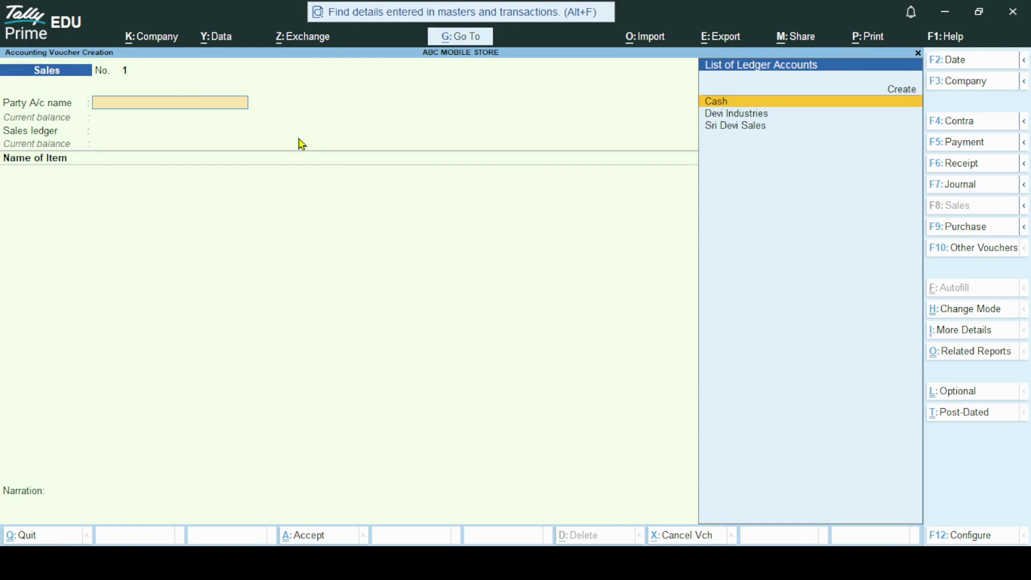
# Choose Sri Devi Sales as the party account, with delivery note Not Applicable and the remaining dispatch details blank.
pyautogui.press('Down')
pyautogui.press('Down')
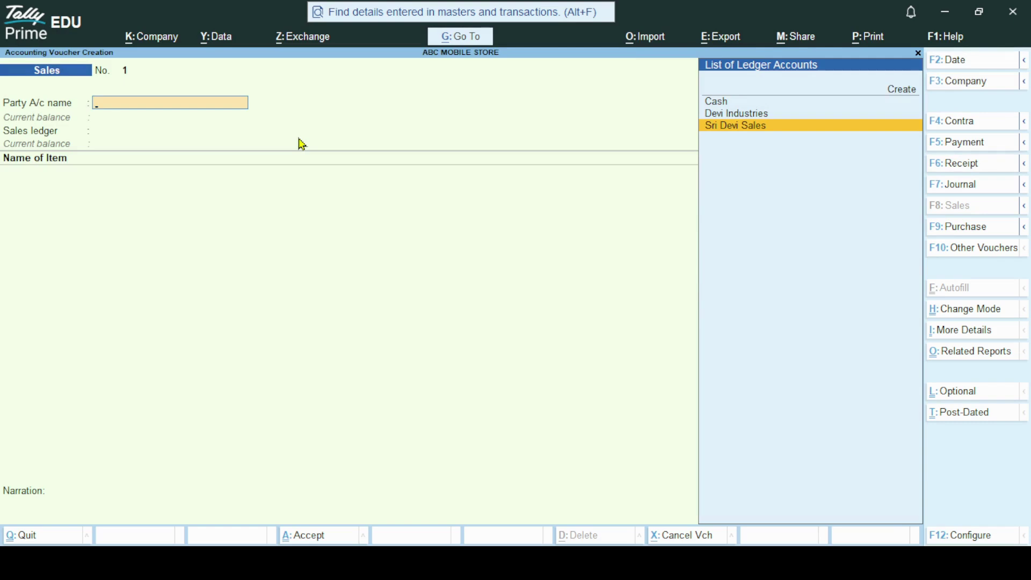
pyautogui.press('Return')
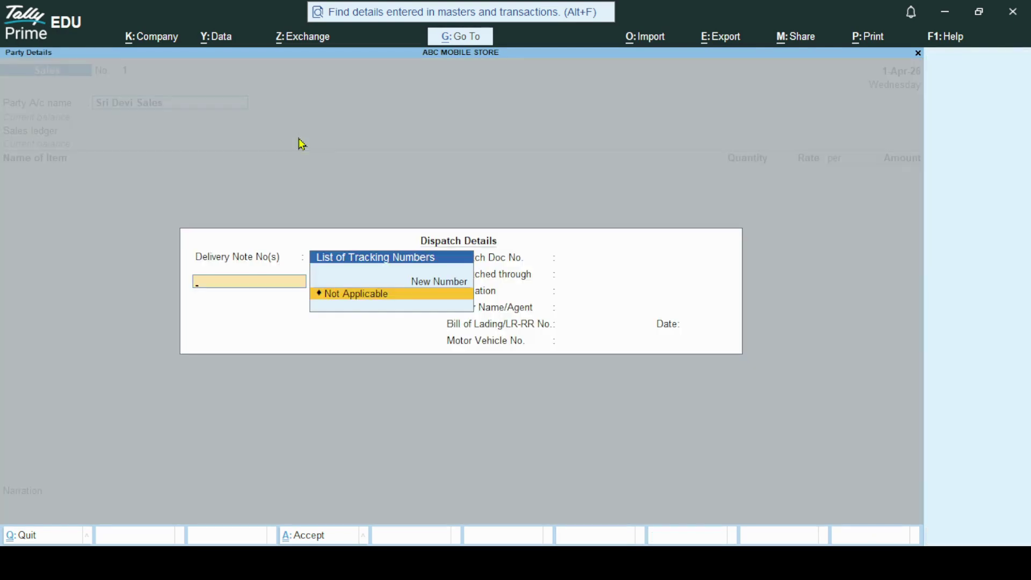
pyautogui.press('Return')
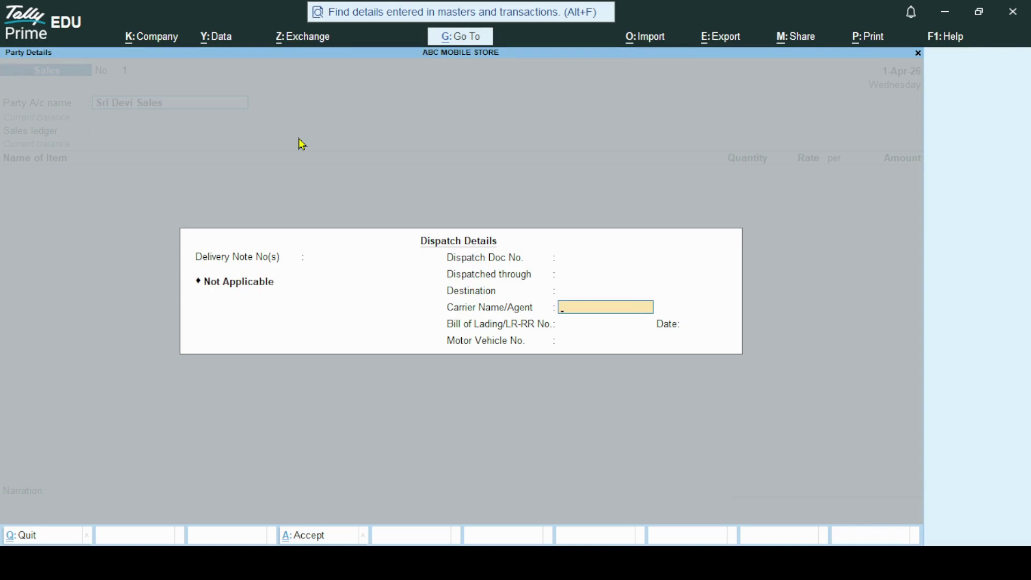
pyautogui.press('Return')
pyautogui.press('Return')
pyautogui.press('Return')
pyautogui.press('Return')
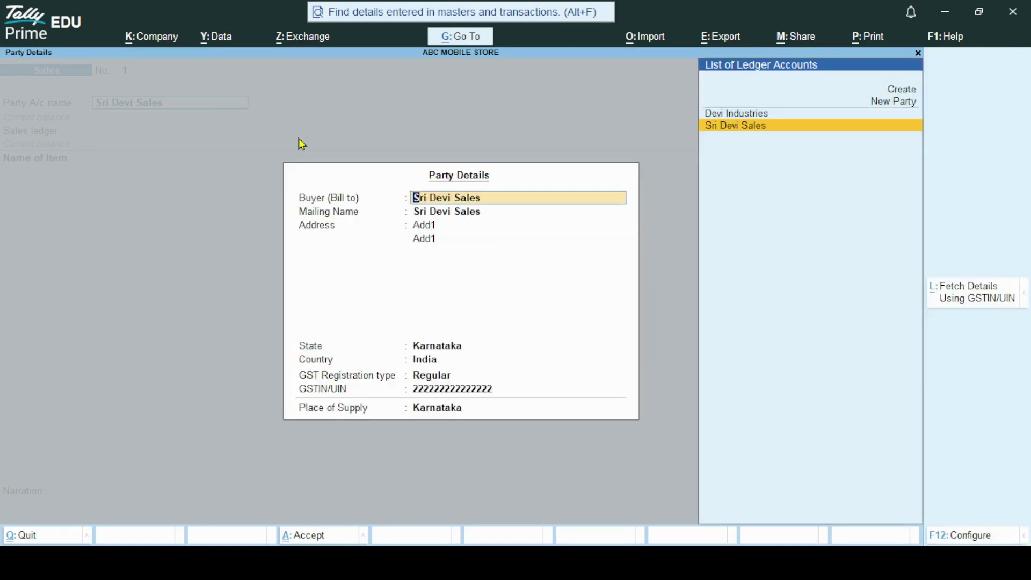
# Accept the prefilled buyer, address, GST registration and place of supply details for the party.
pyautogui.press('Return')
pyautogui.press('Return')
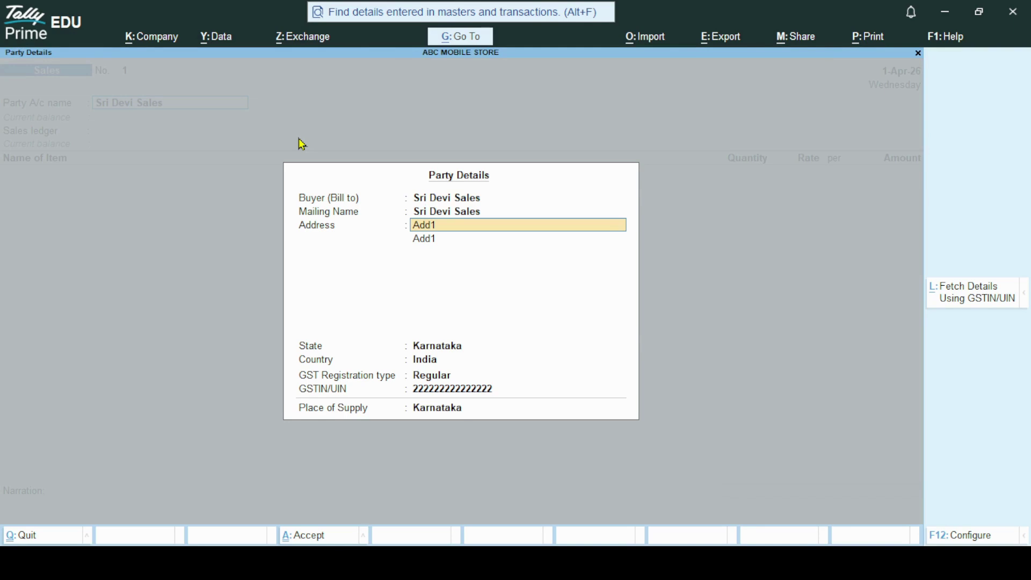
pyautogui.press('Return')
pyautogui.press('Return')
pyautogui.press('Return')
pyautogui.press('Return')
pyautogui.press('Return')
pyautogui.press('Return')
pyautogui.press('Return')
pyautogui.press('Return')
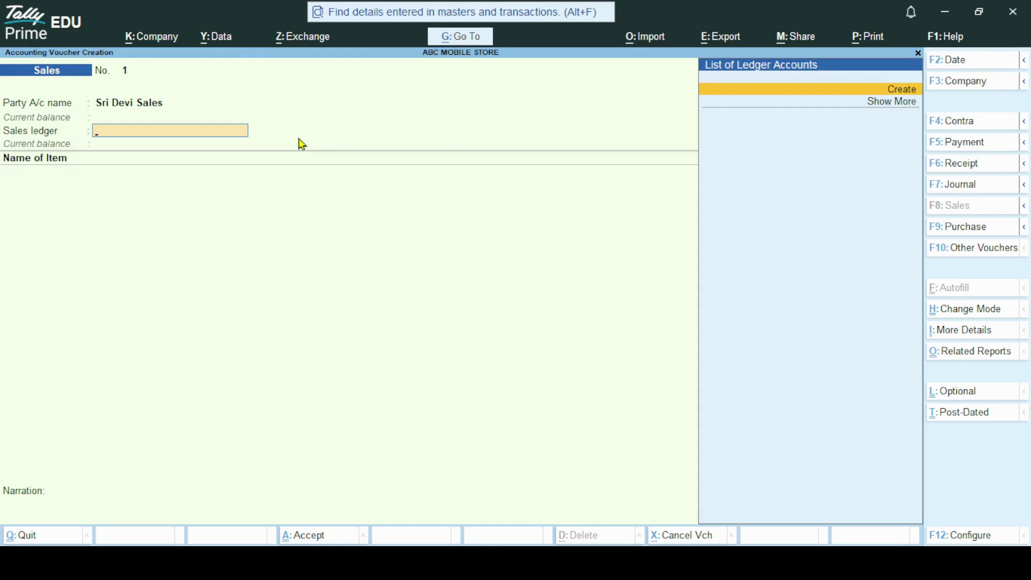
# Create a sales ledger named SALES ACCOUNT under Sales Accounts and use it as the voucher's sales ledger.
pyautogui.press('Down')
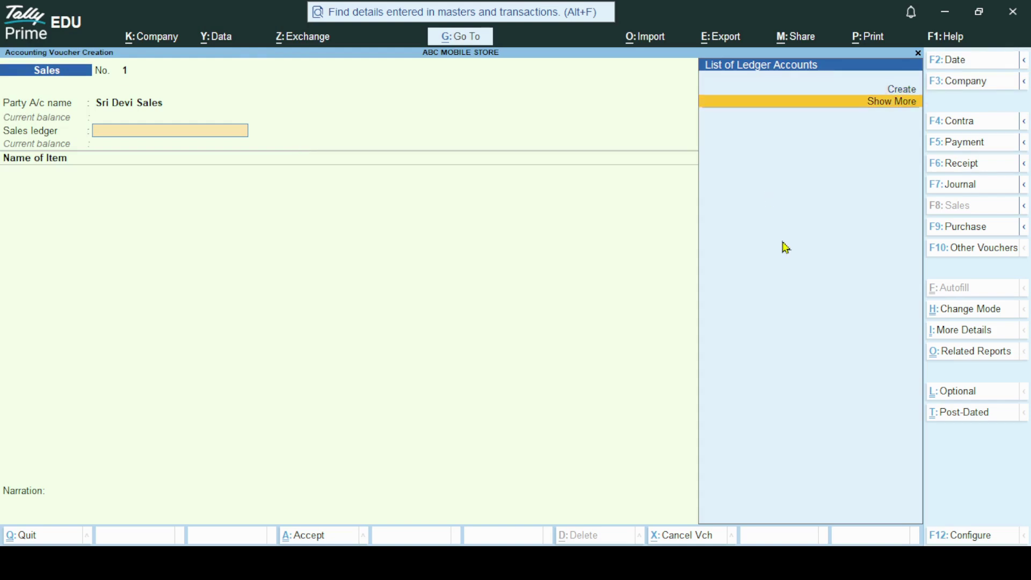
pyautogui.press('Up')
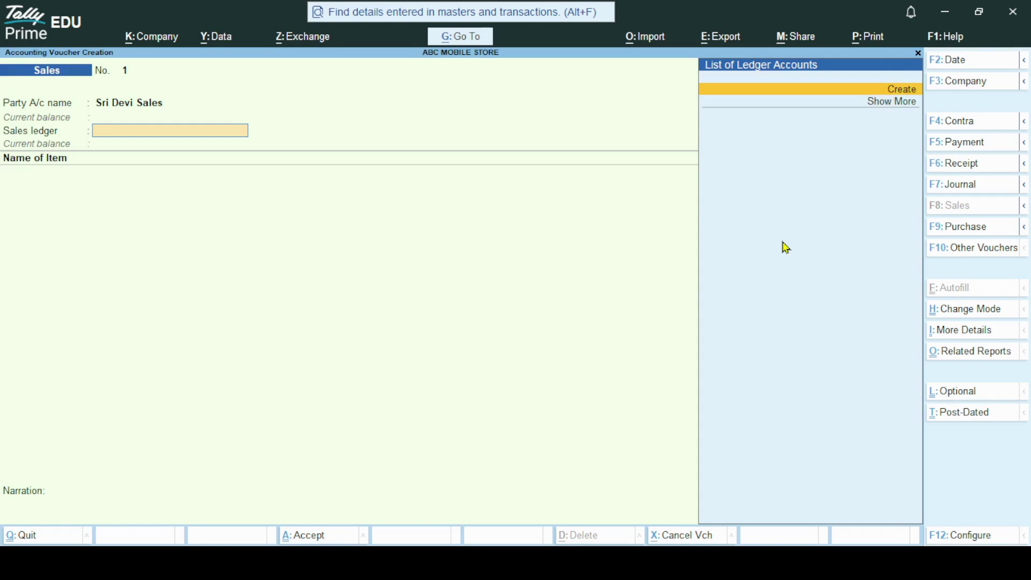
pyautogui.press('Return')
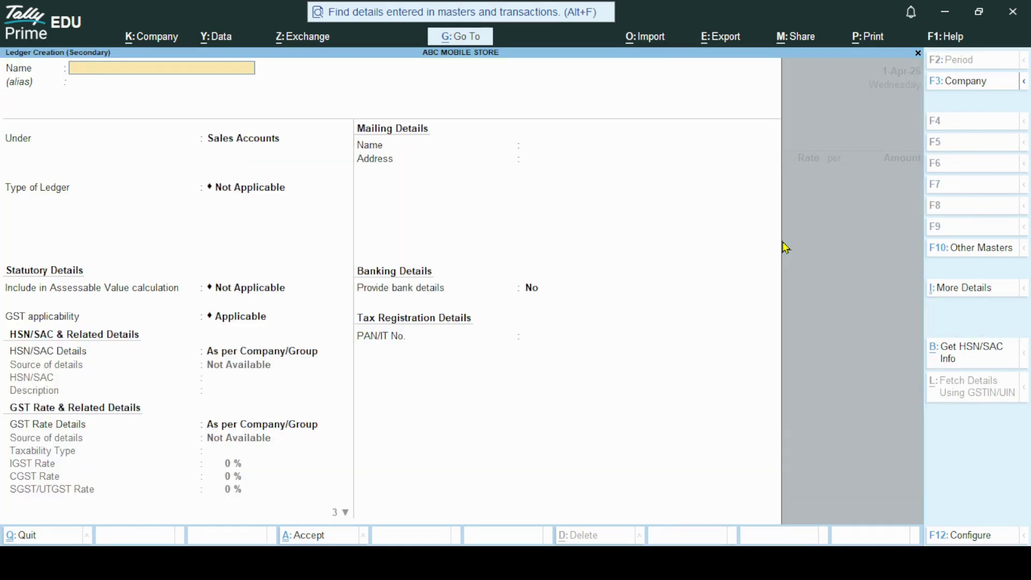
pyautogui.write('SALES ACCOUNT')
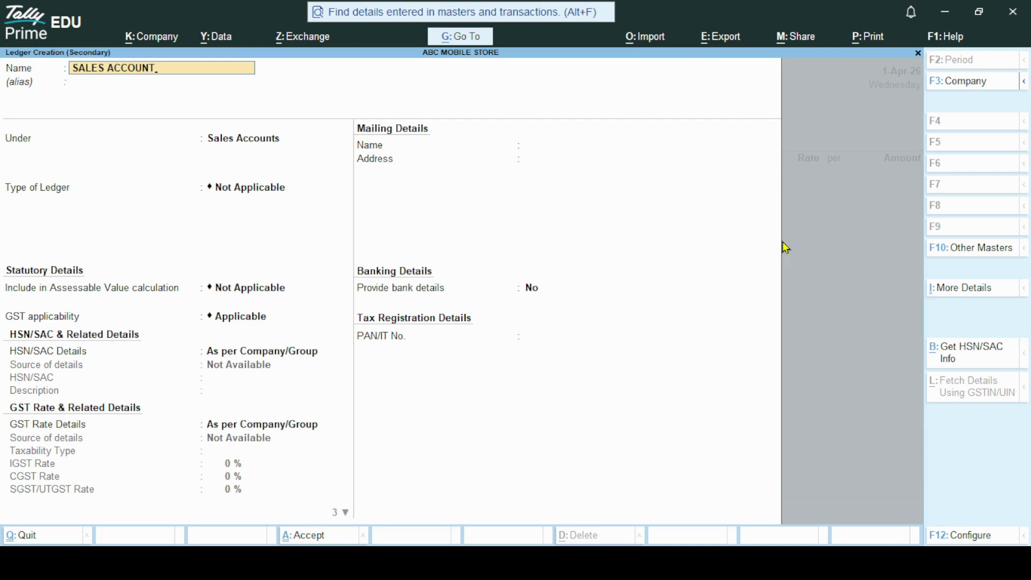
pyautogui.press('Return')
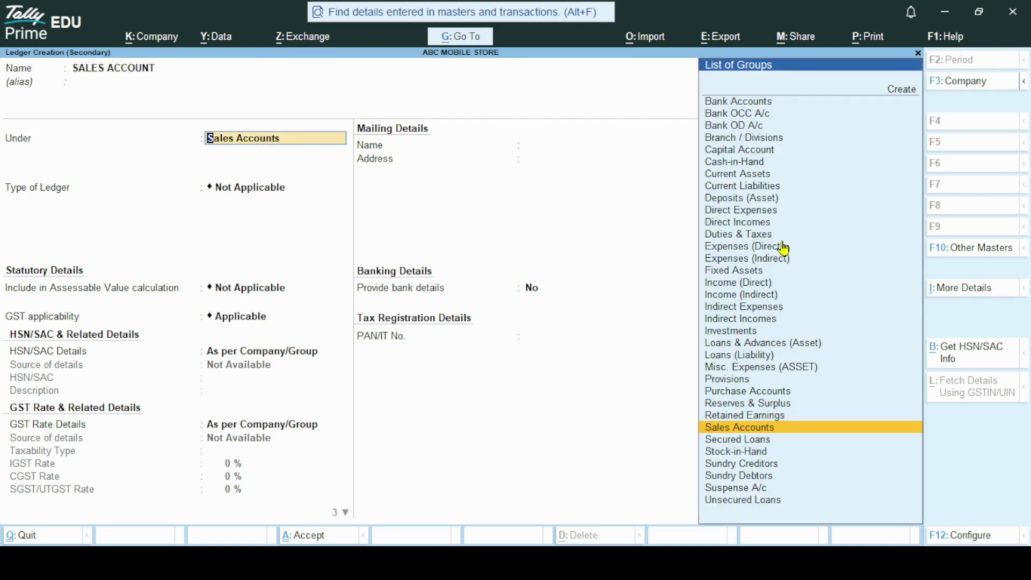
pyautogui.press('Return')
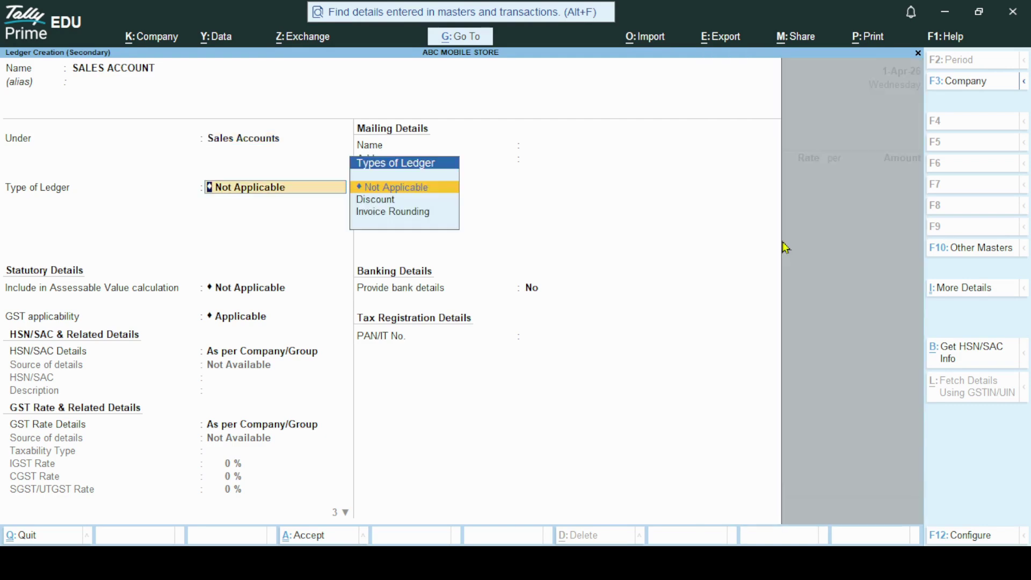
pyautogui.press('ctrl')
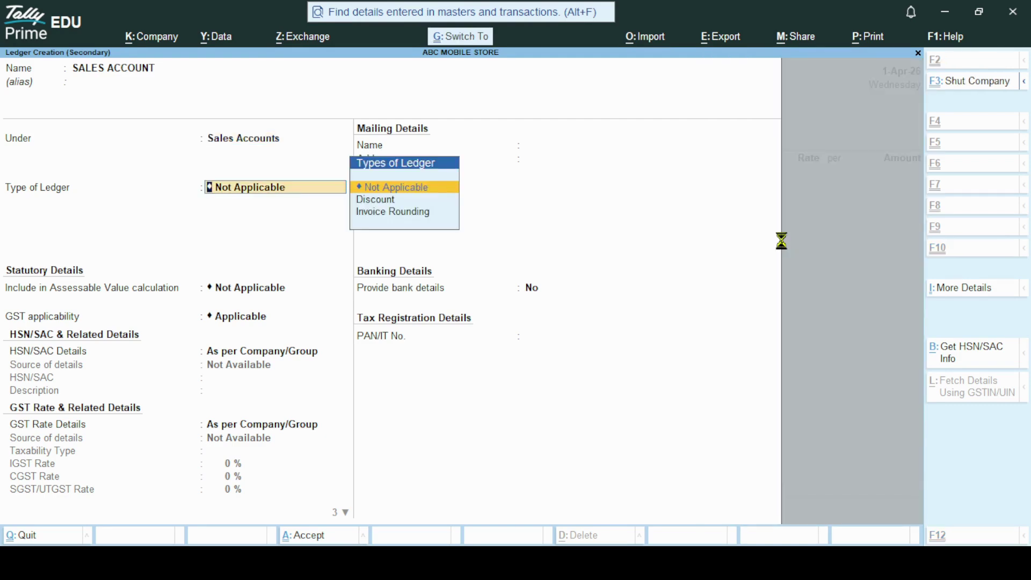
pyautogui.hotkey('ctrl', 'a')
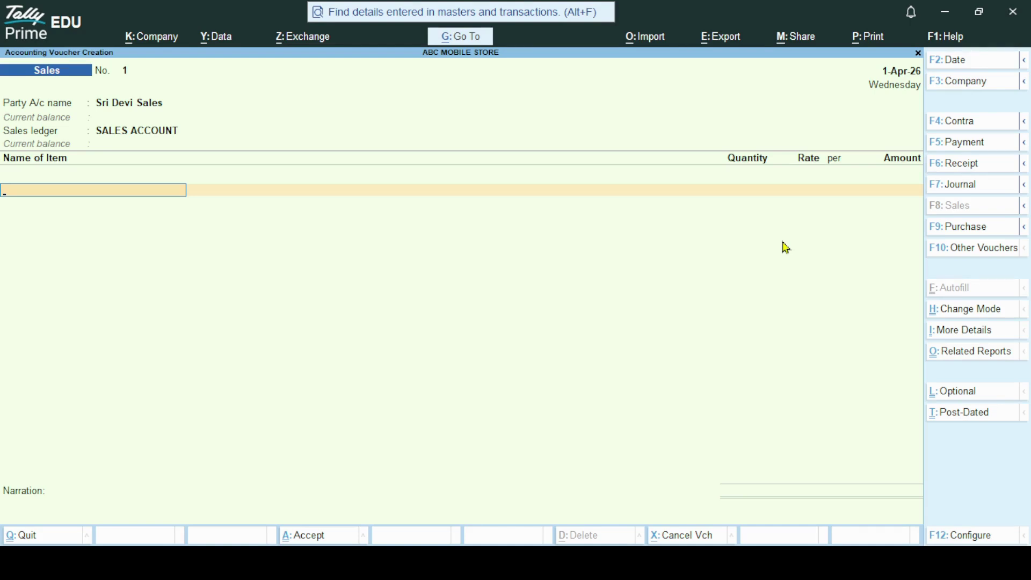
# Add the stock item Samsung to the voucher with its tracking number set to Not Applicable.
pyautogui.press('space')
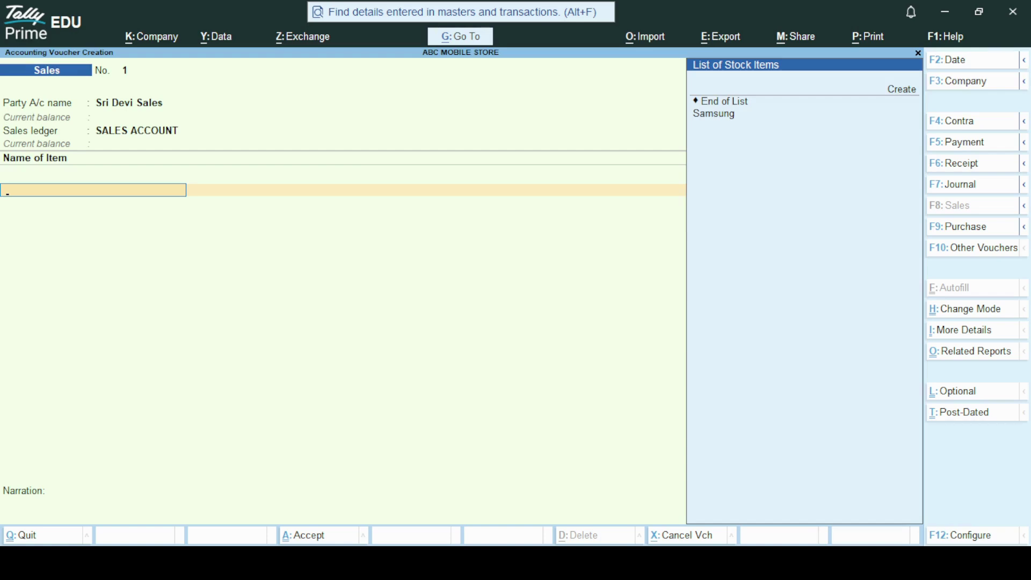
pyautogui.hotkey('alt', 'c')
pyautogui.press('Down')
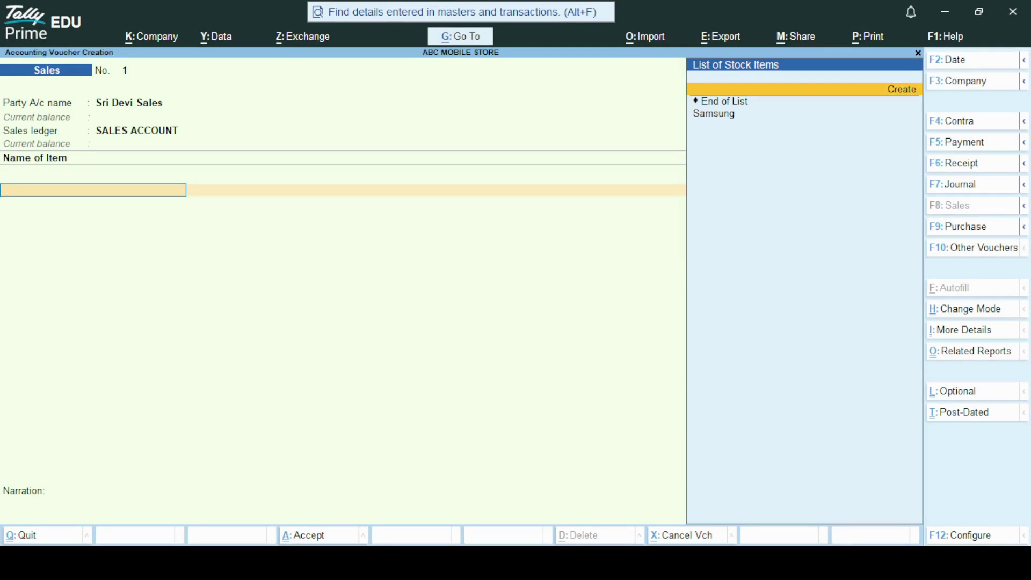
pyautogui.press('Down')
pyautogui.press('Down')
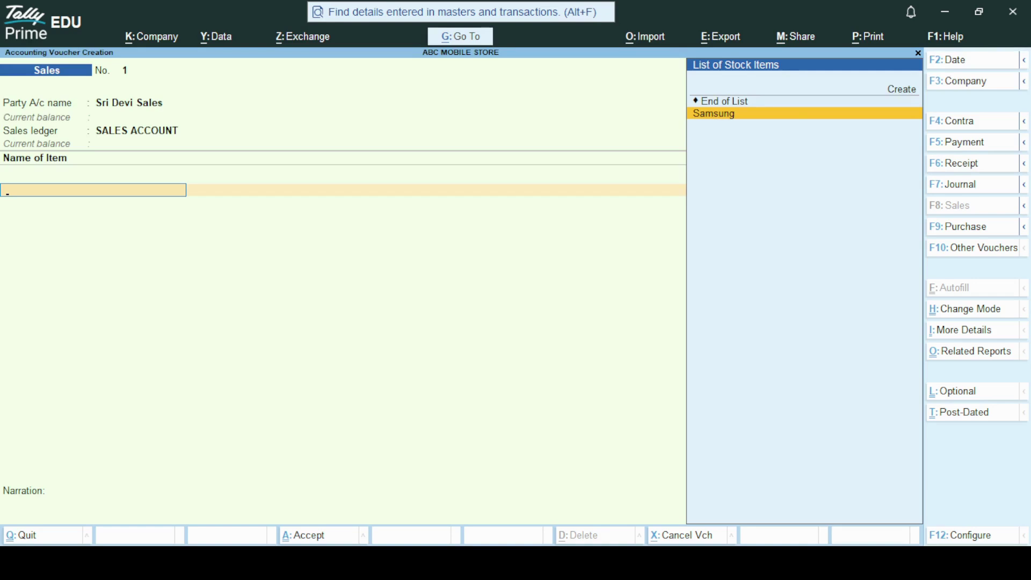
pyautogui.press('Return')
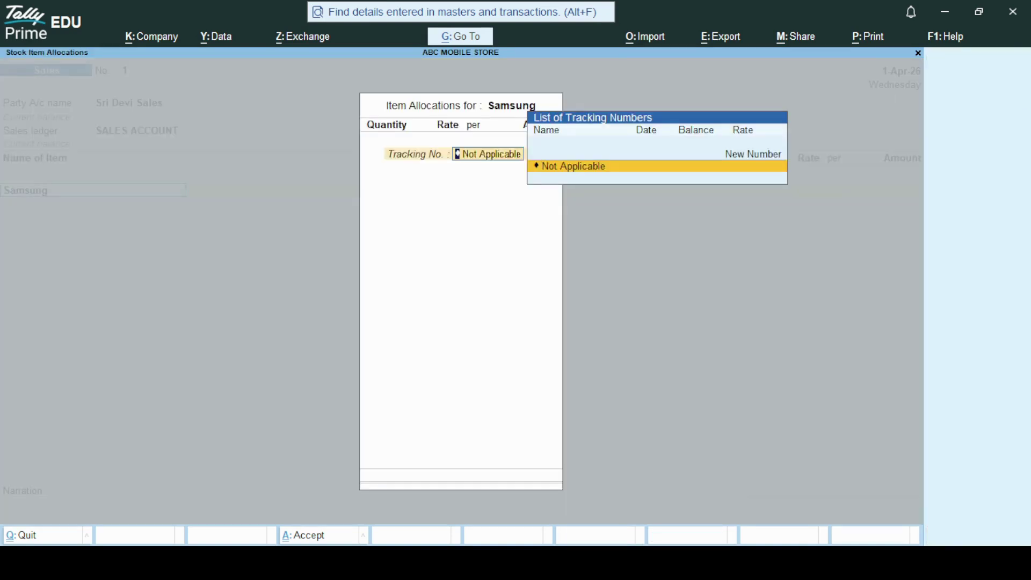
pyautogui.press('Return')
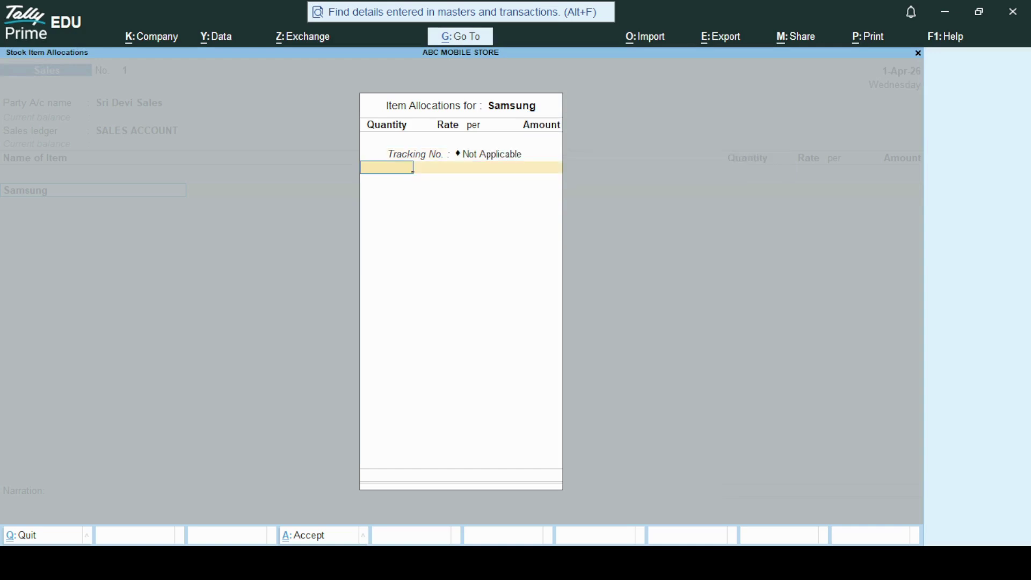
# Enter quantity 2 nos at rate 85,000 for Samsung, keeping GST and HSN/SAC details As per Masters/Company.
pyautogui.write('2')
pyautogui.press('Return')
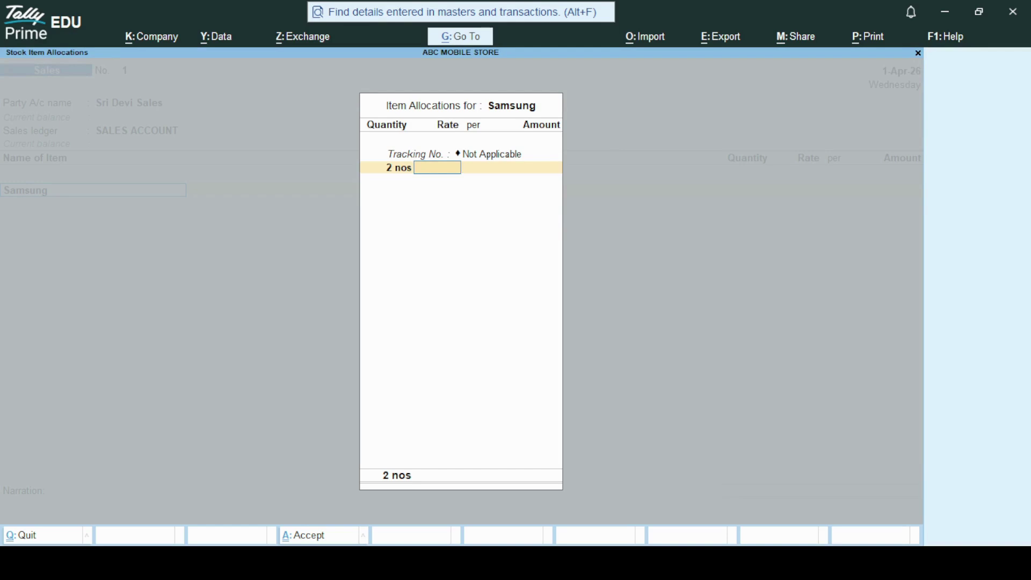
pyautogui.write('85000')
pyautogui.press('Return')
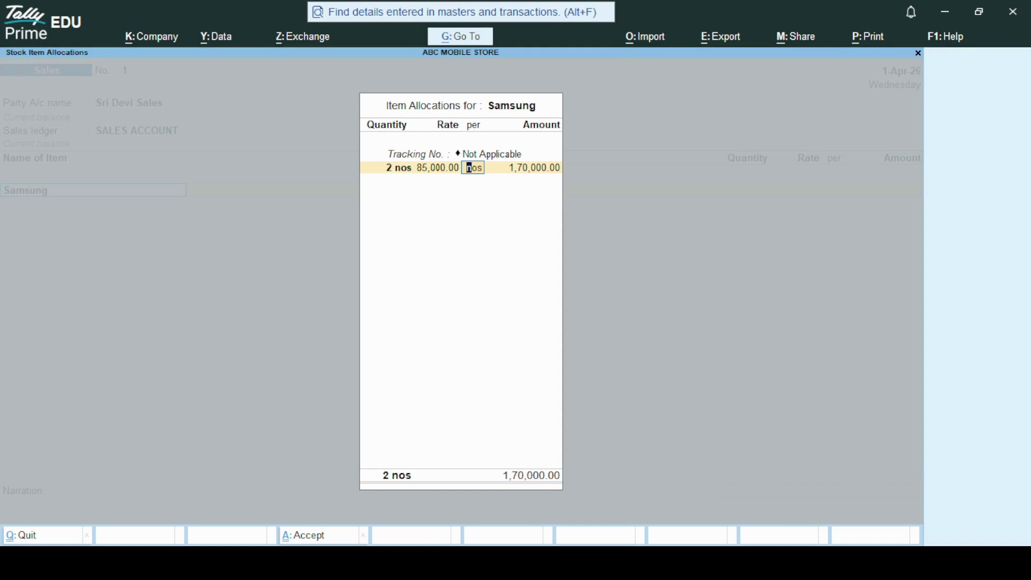
pyautogui.press('Return')
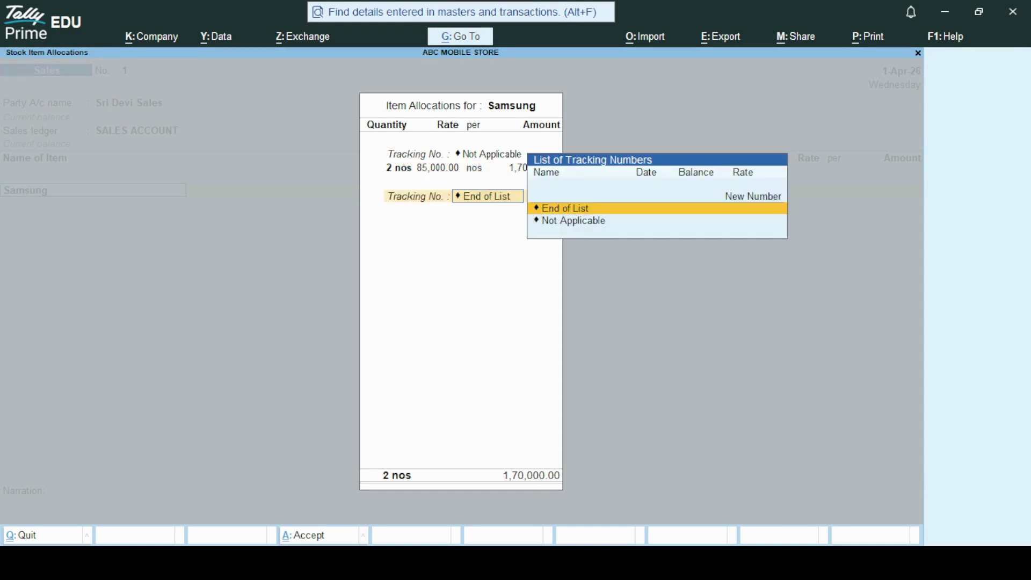
pyautogui.press('Return')
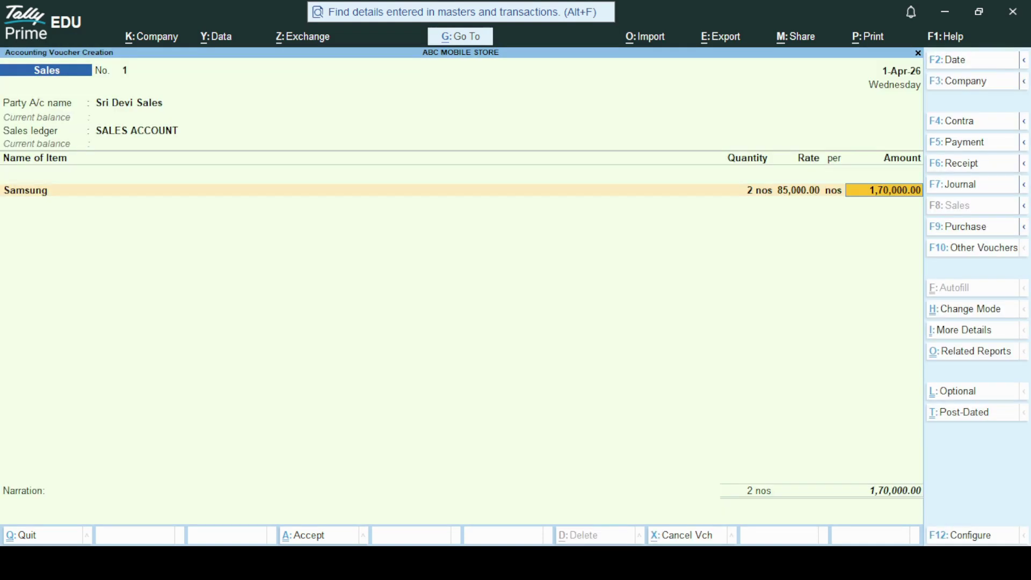
pyautogui.press('Return')
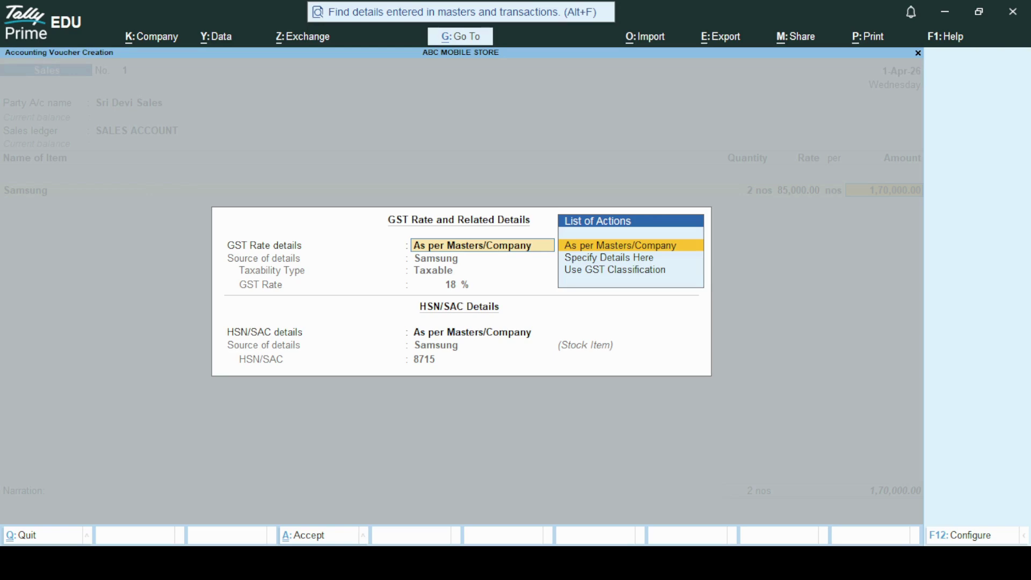
pyautogui.press('Return')
pyautogui.press('Return')
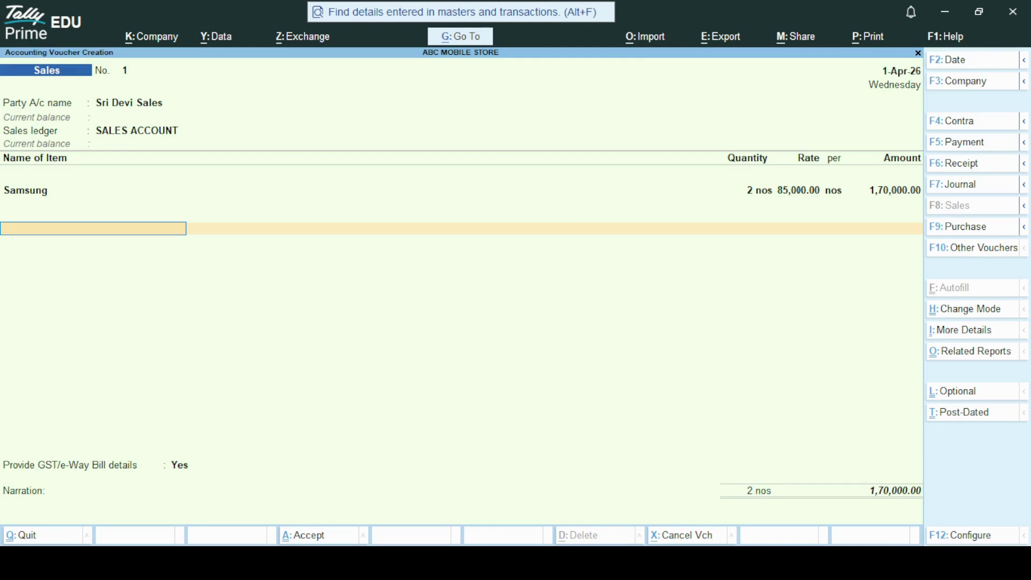
# Start a new tax ledger named SGST from the sales voucher and place it under the Duties & Taxes group.
pyautogui.press('Return')
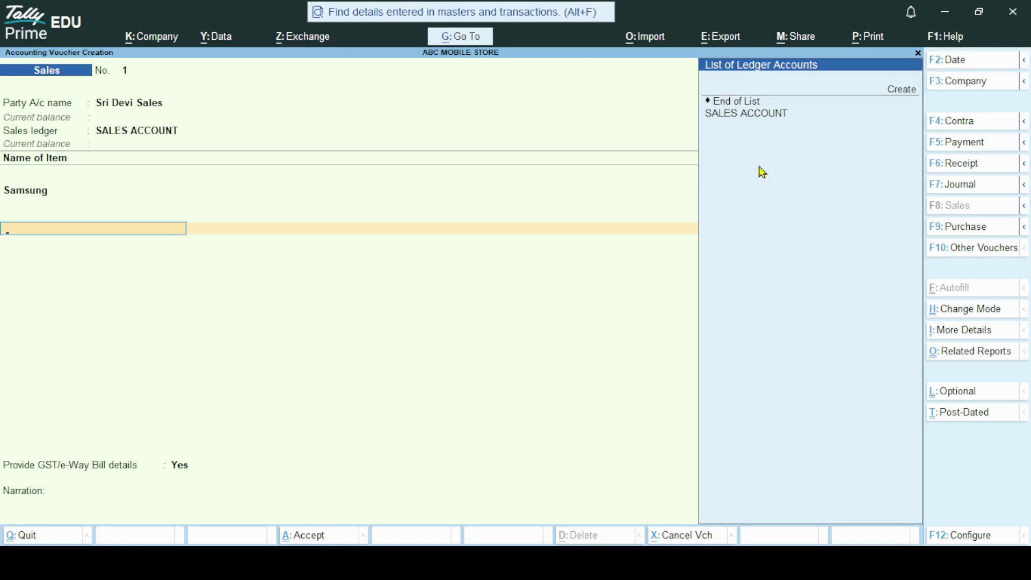
pyautogui.press('Down')
pyautogui.press('Return')
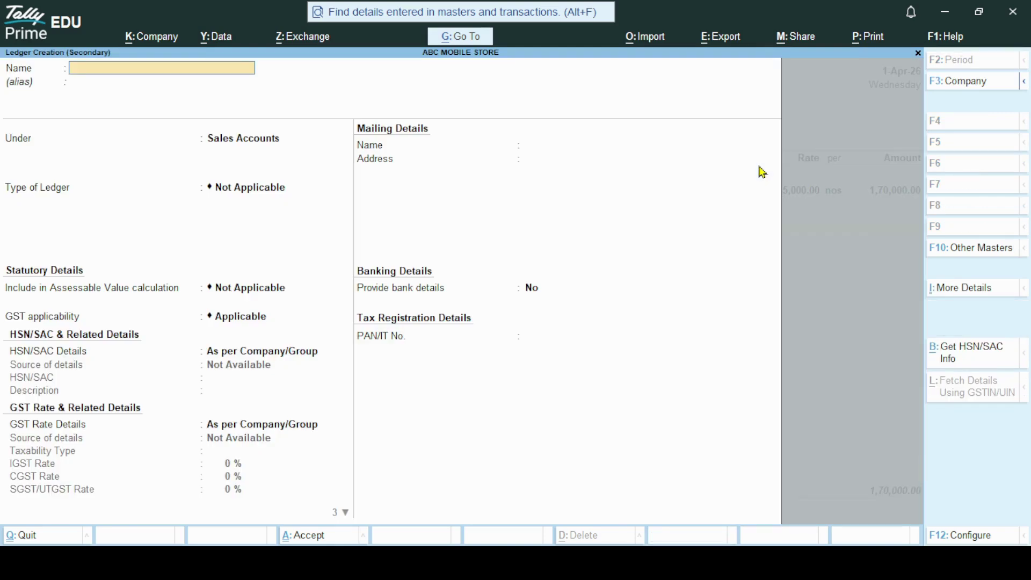
pyautogui.write('SGST')
pyautogui.press('Return')
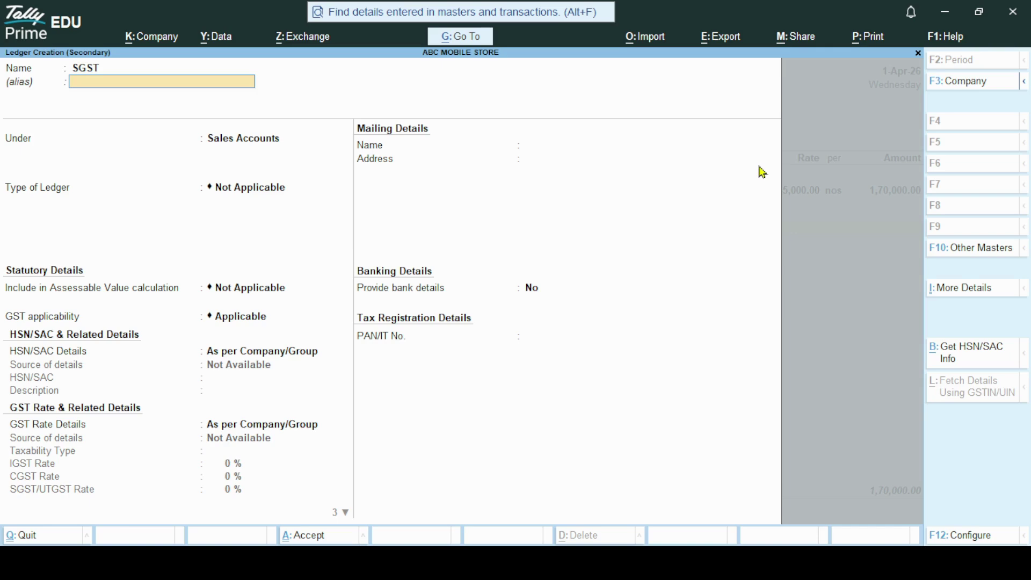
pyautogui.press('Return')
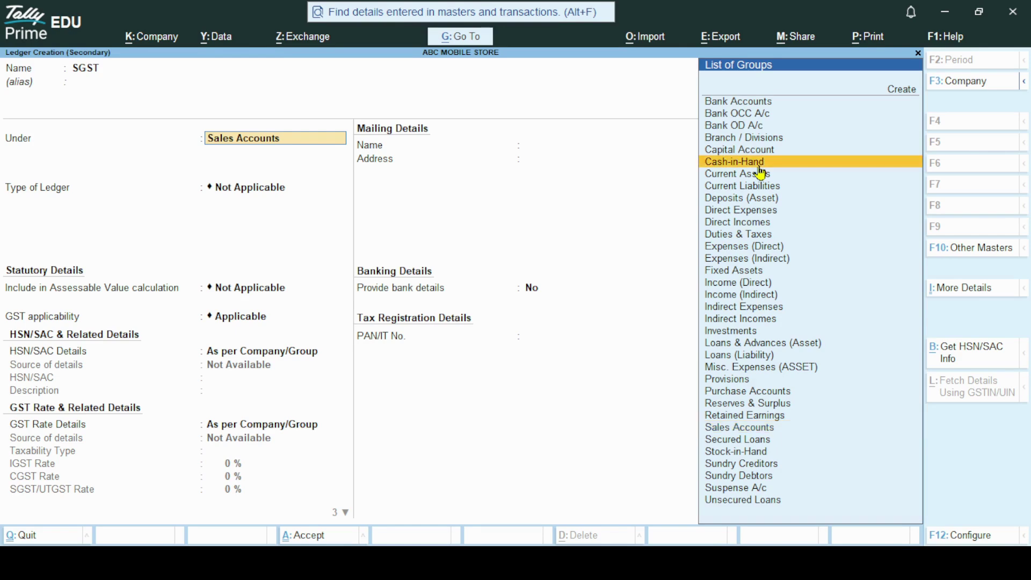
pyautogui.scroll(-3, 759, 171)
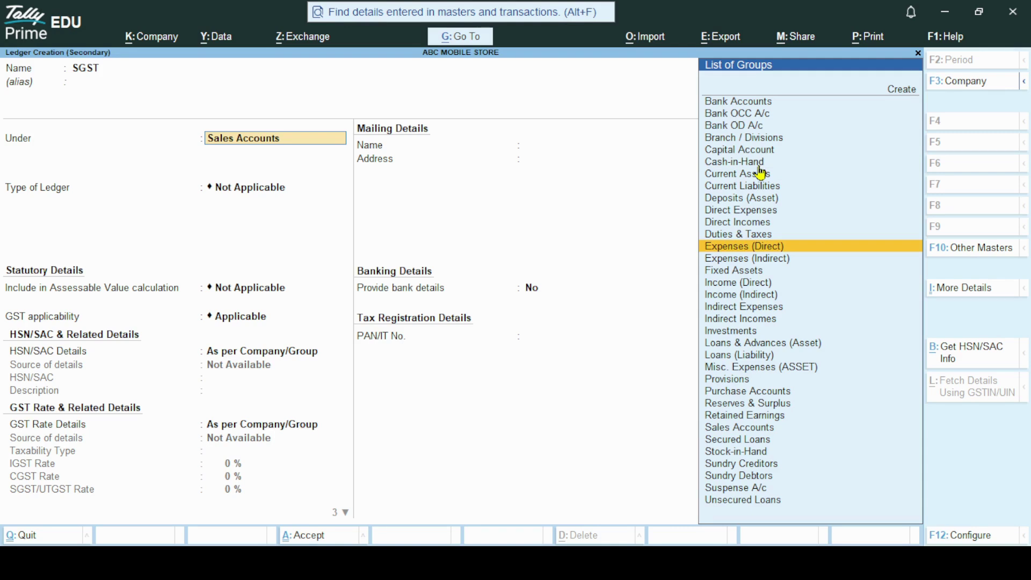
pyautogui.press('Up')
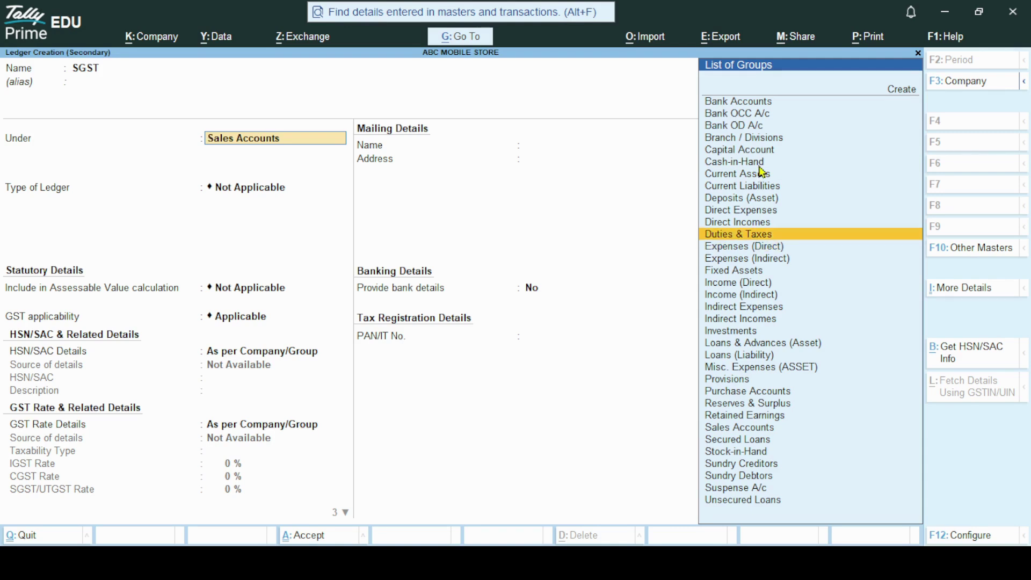
pyautogui.press('Return')
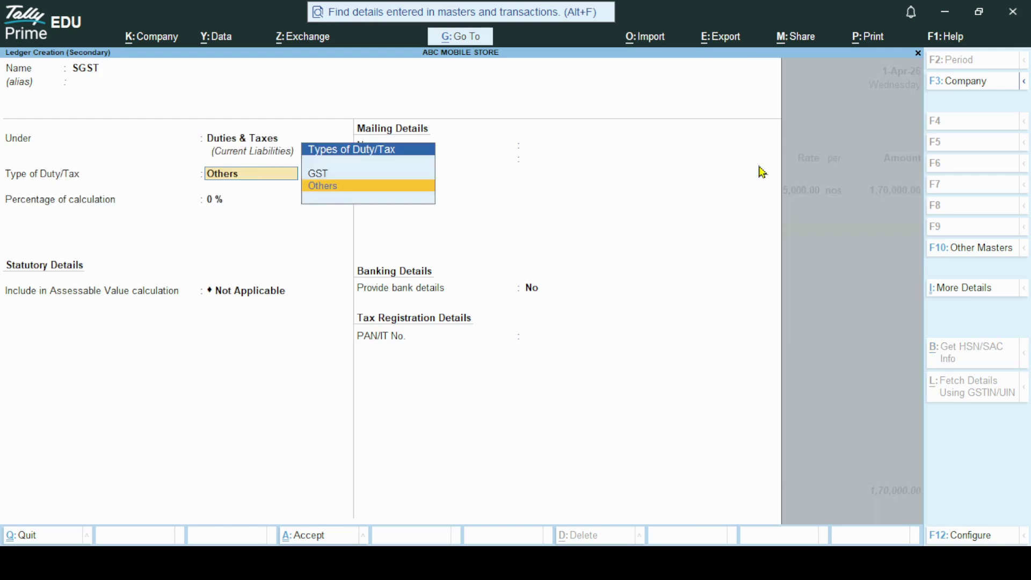
# Set the SGST ledger's duty type to GST and tax type to SGST/UTGST, save it and apply it to the voucher.
pyautogui.press('Up')
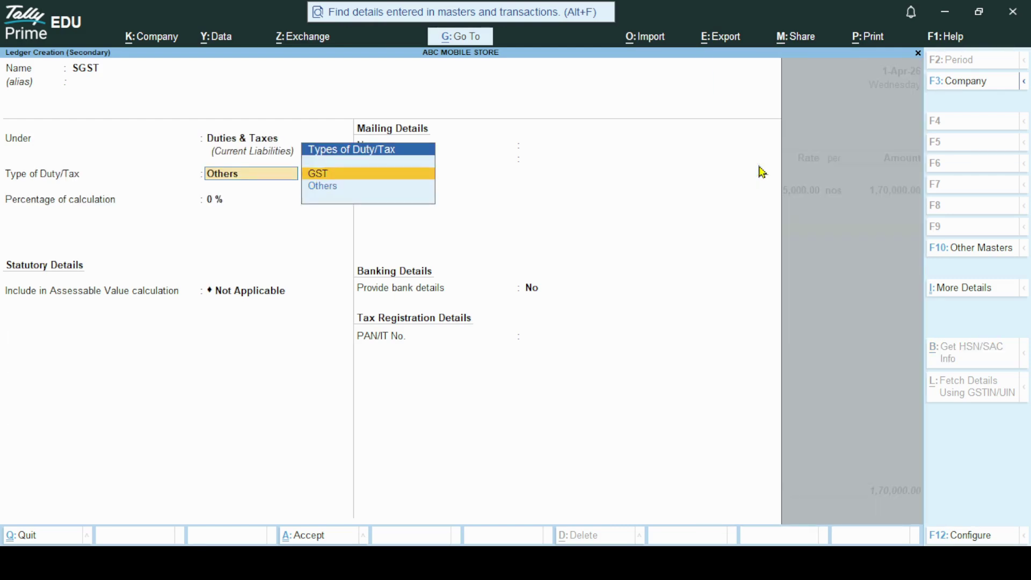
pyautogui.press('Return')
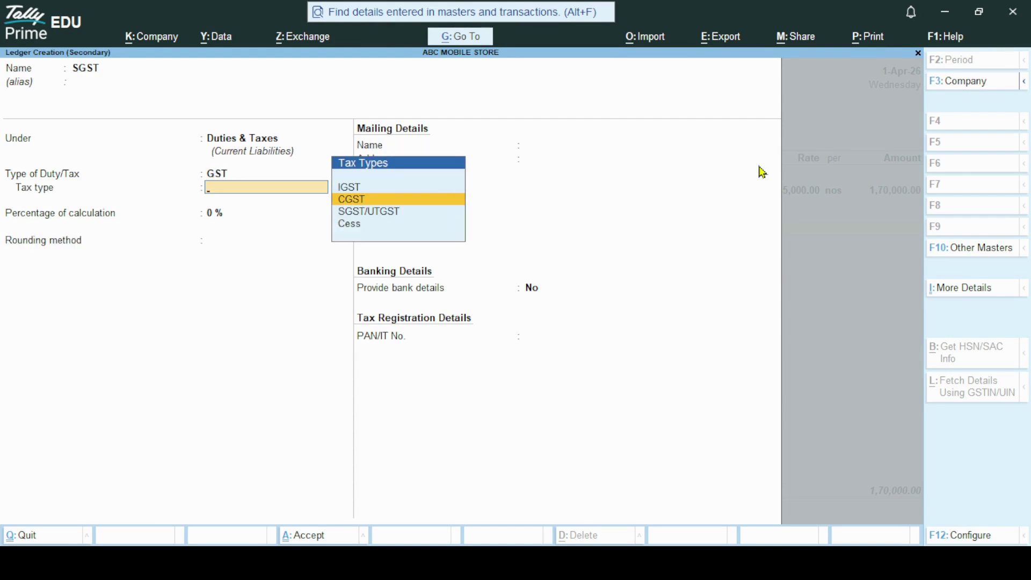
pyautogui.press('Down')
pyautogui.press('Return')
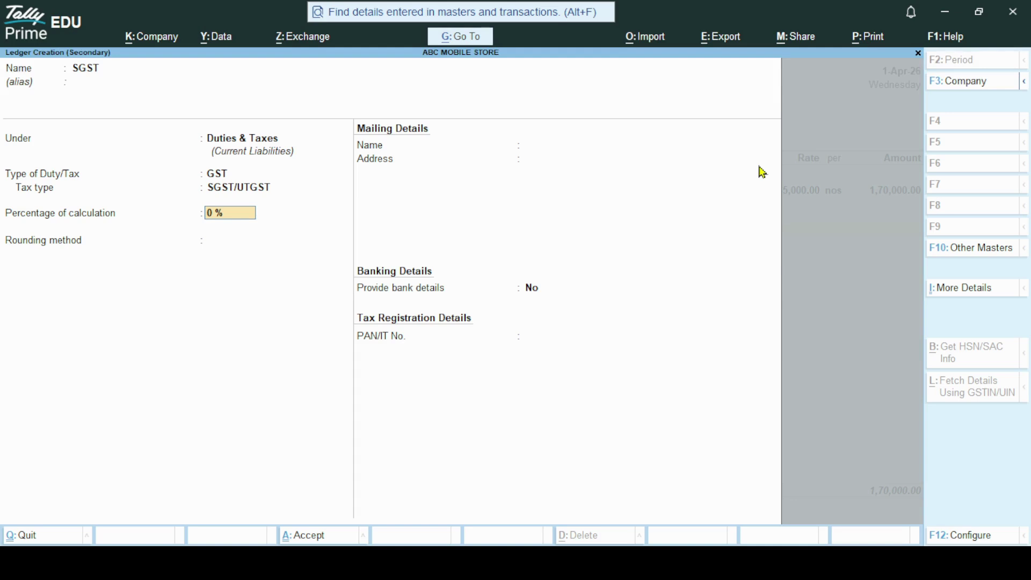
pyautogui.hotkey('ctrl', 'a')
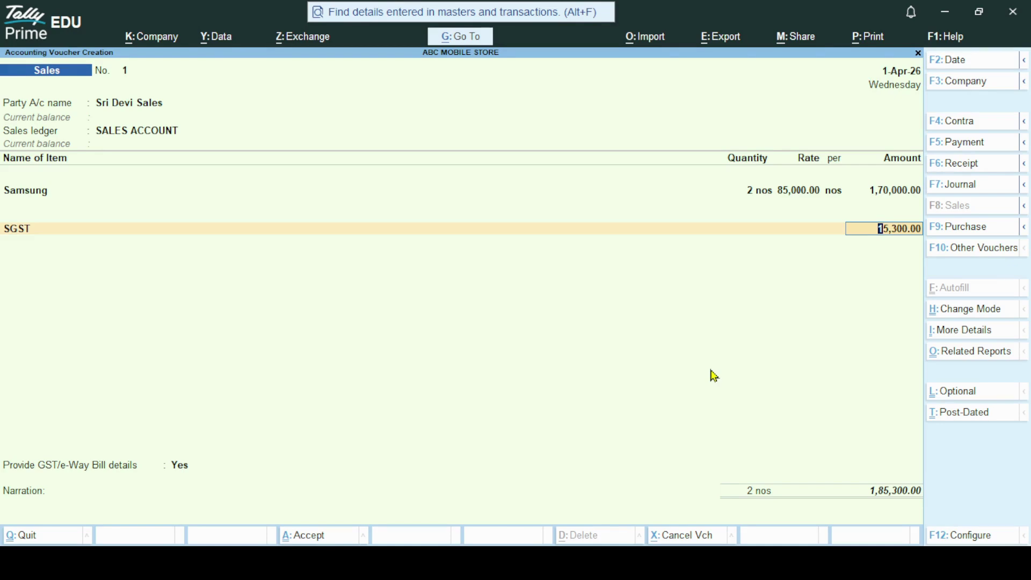
pyautogui.press('Return')
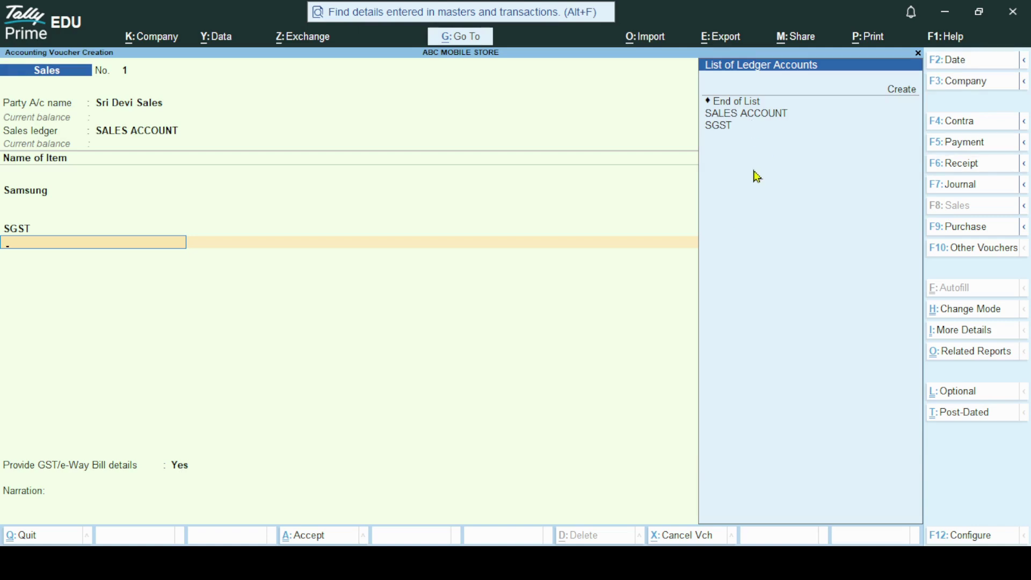
# Start another tax ledger named CGST from the voucher, keeping it under the Duties & Taxes group.
pyautogui.press('Up')
pyautogui.press('Up')
pyautogui.press('Up')
pyautogui.press('Up')
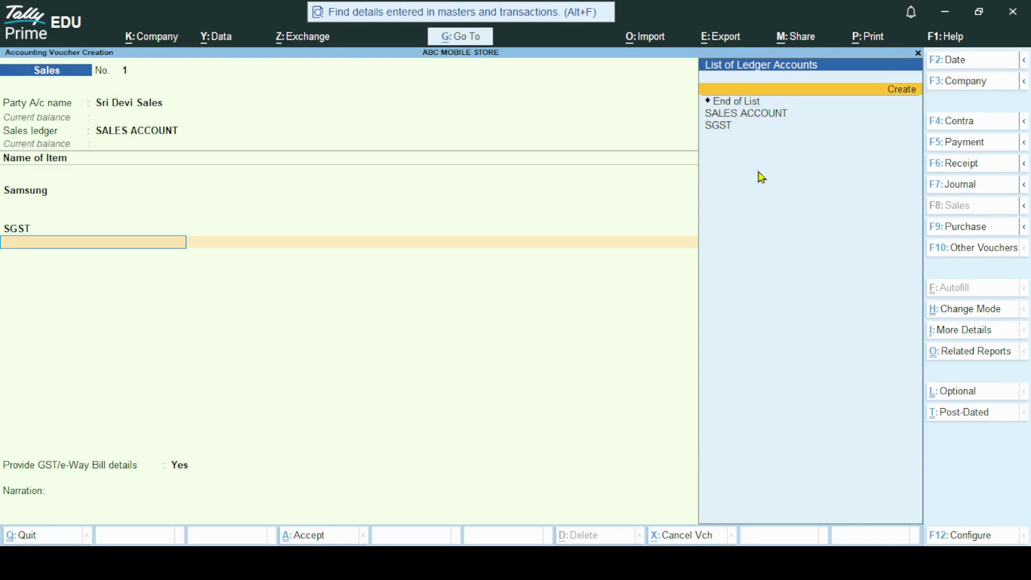
pyautogui.press('Return')
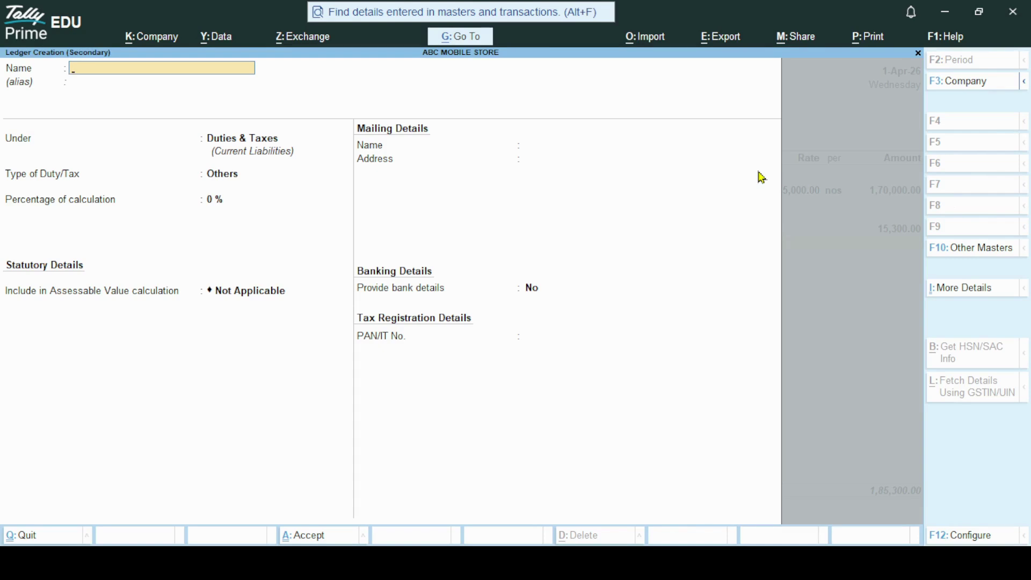
pyautogui.write('CGST')
pyautogui.press('Return')
pyautogui.press('Return')
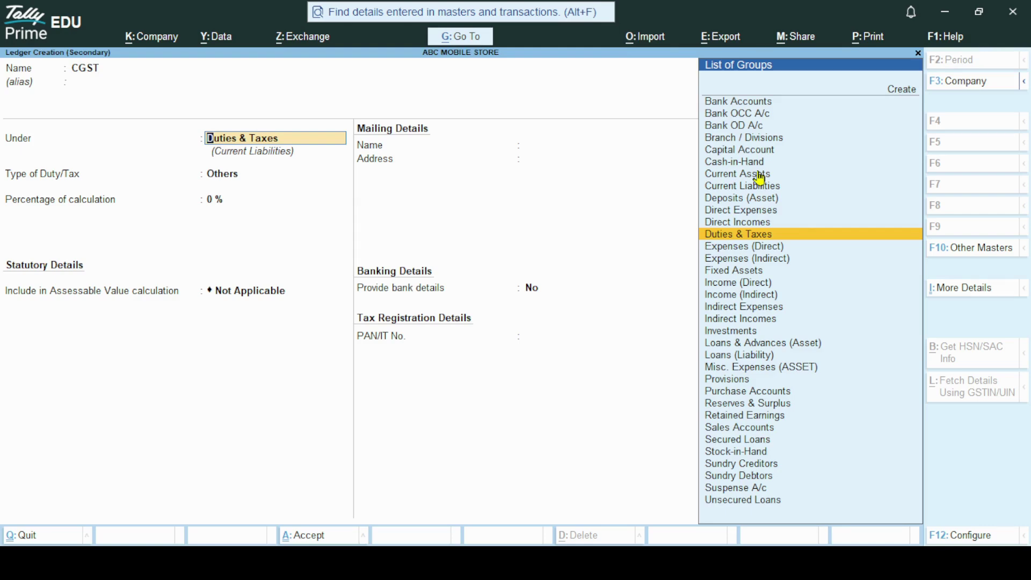
pyautogui.press('Return')
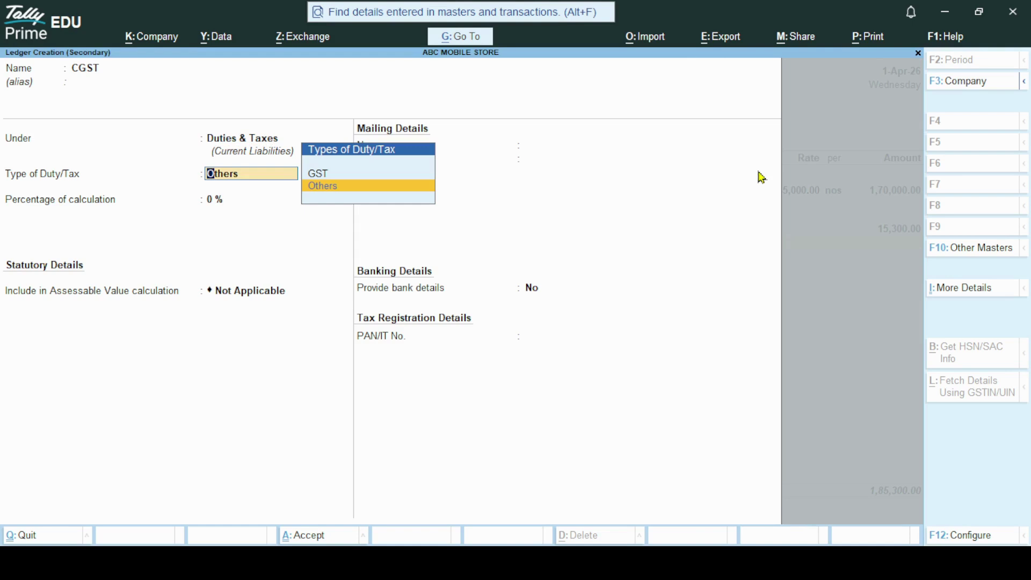
# Set the CGST ledger's duty type and tax type to GST and CGST, save it and apply it to the voucher.
pyautogui.press('Up')
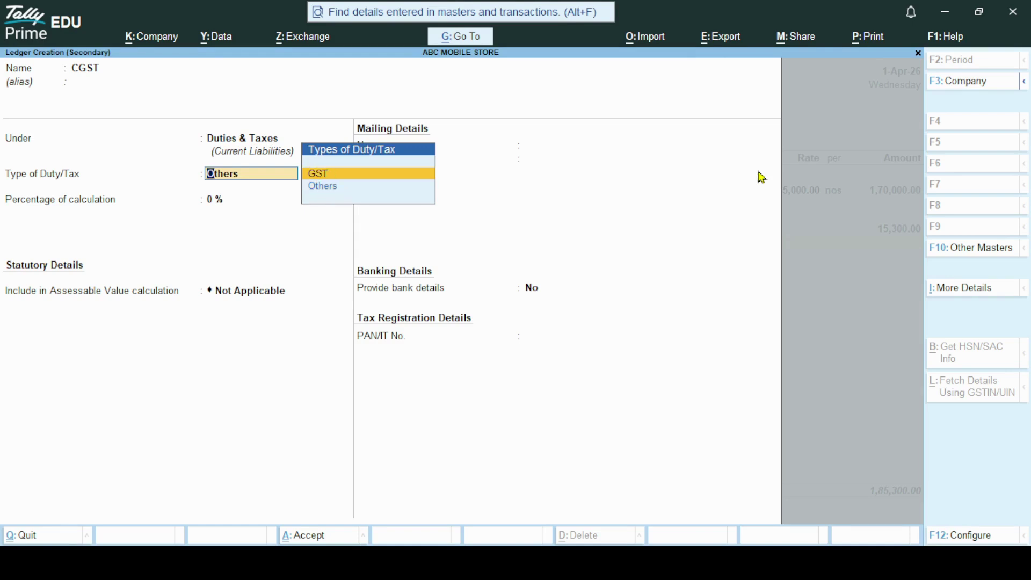
pyautogui.press('Return')
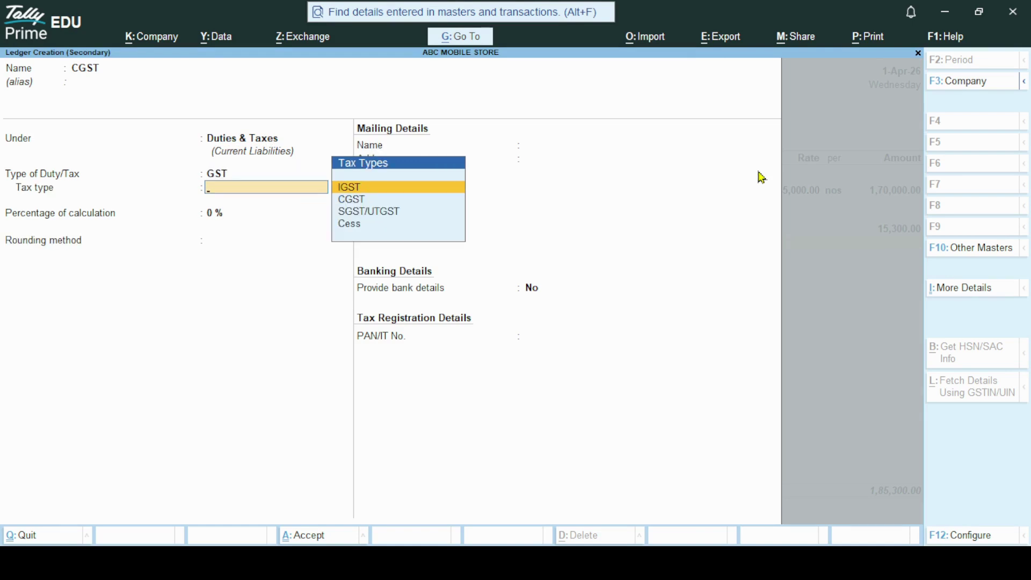
pyautogui.press('Down')
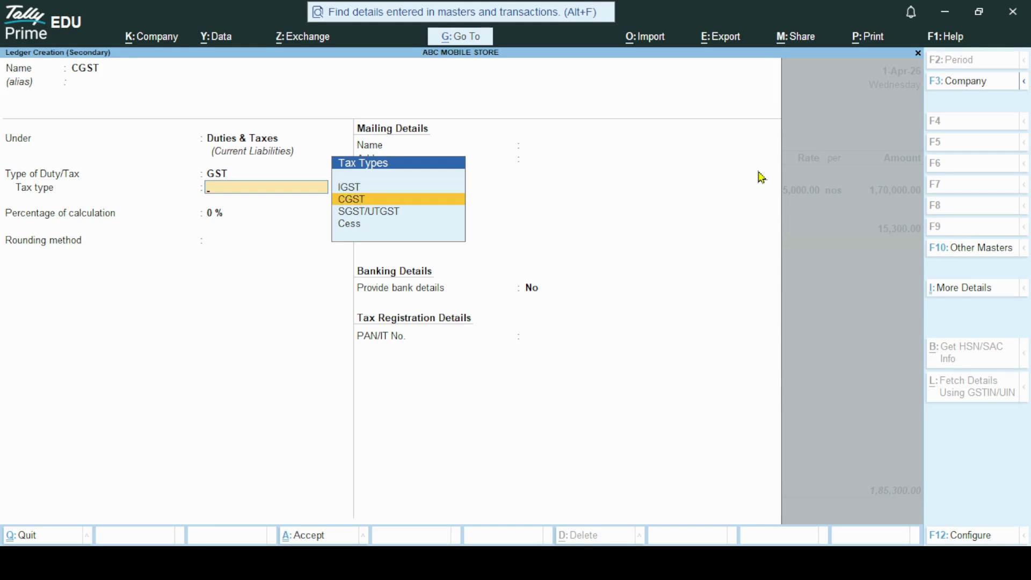
pyautogui.press('Return')
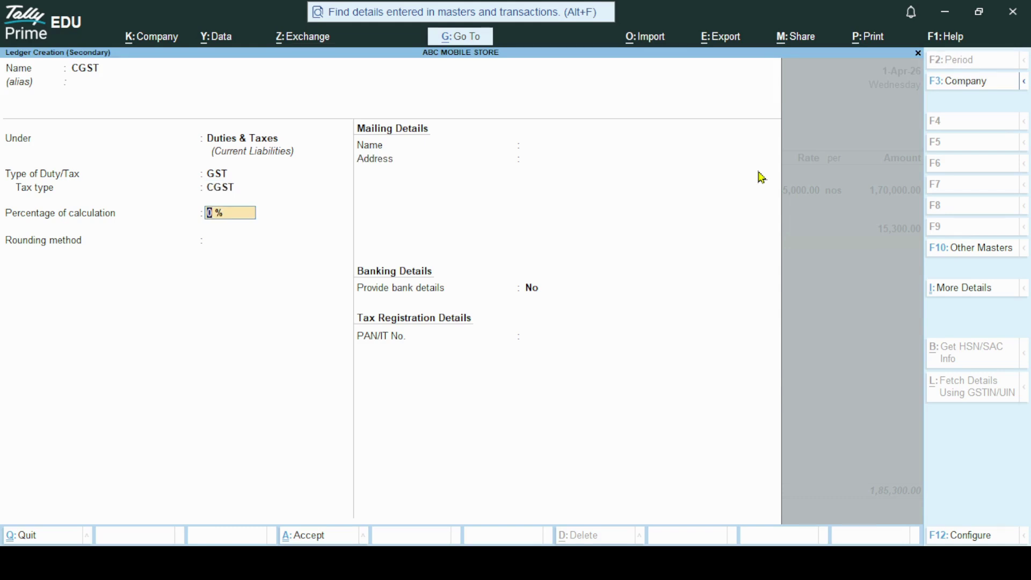
pyautogui.press('ctrl')
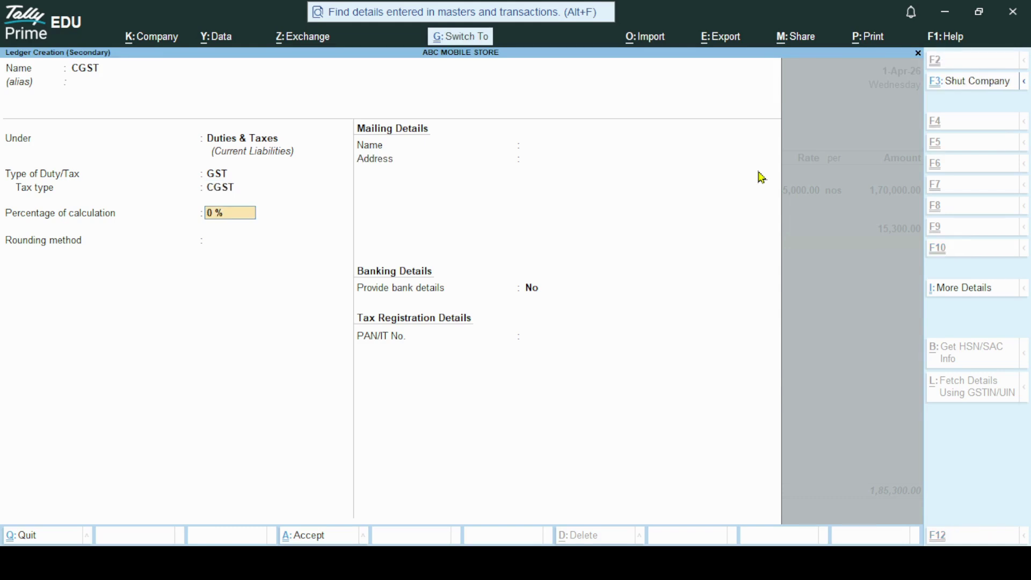
pyautogui.hotkey('ctrl', 'a')
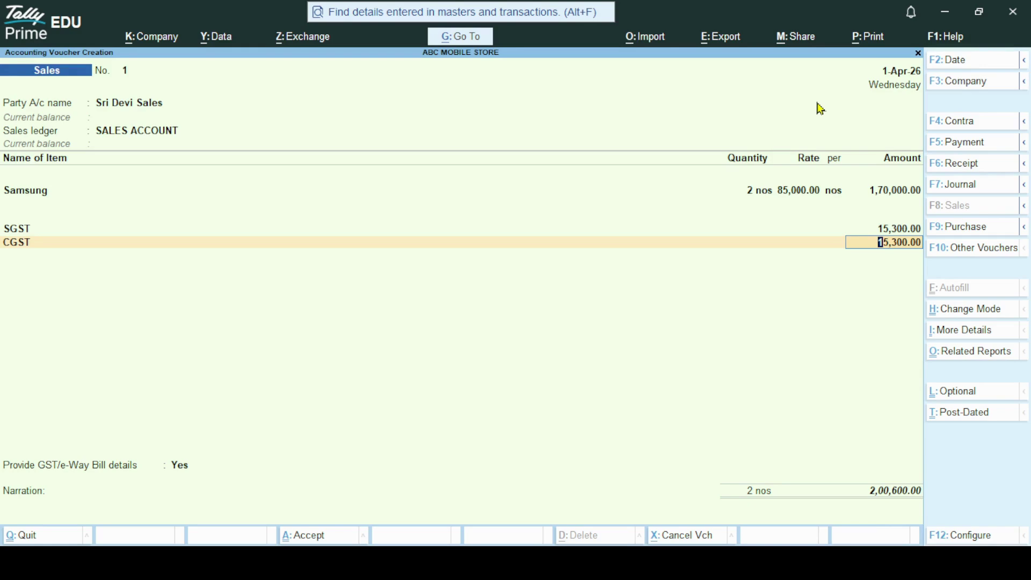
pyautogui.press('Return')
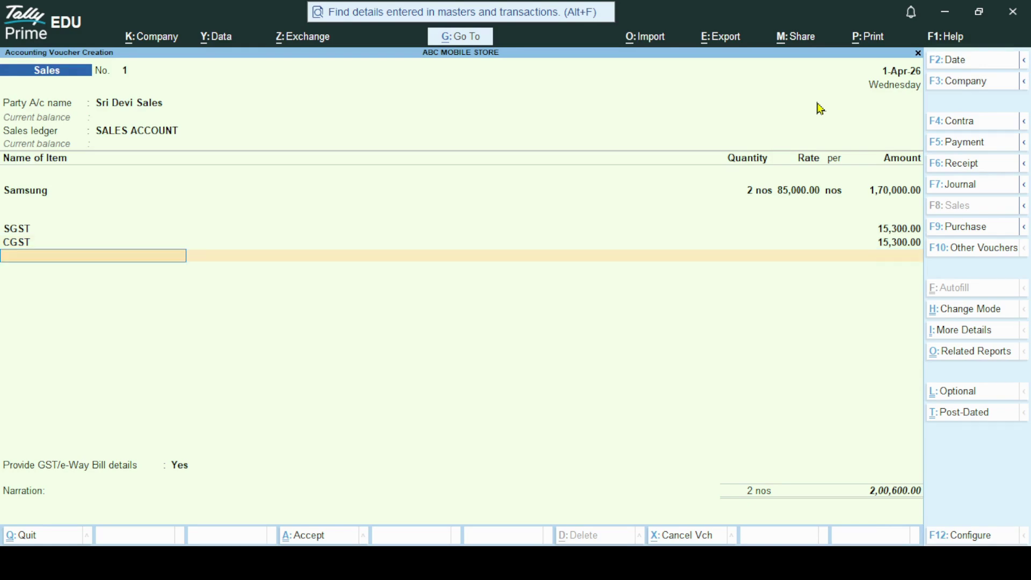
# Keep the e-Way Bill and transport details at their defaults, leave the narration empty and save the sales voucher.
pyautogui.press('Return')
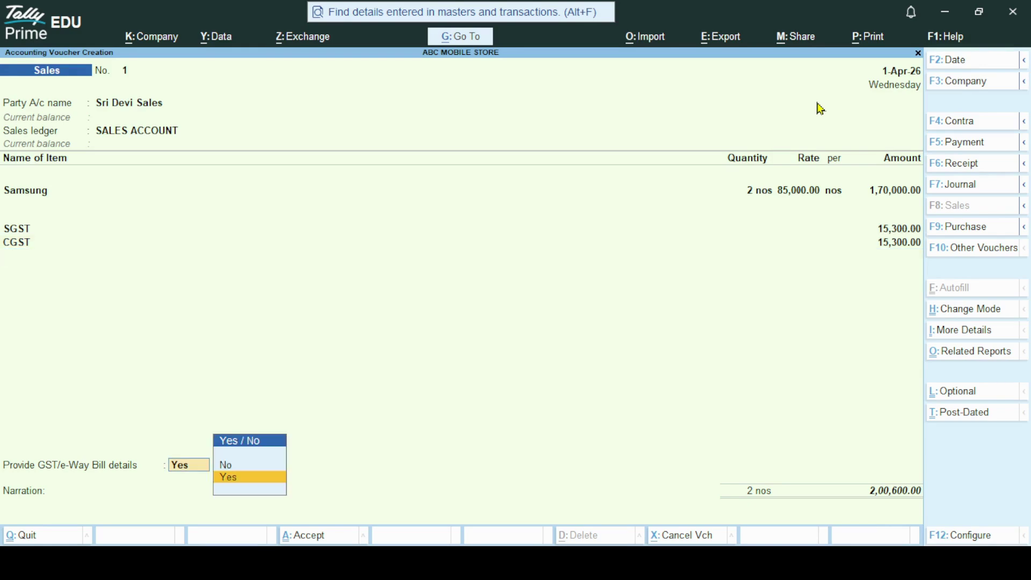
pyautogui.press('Return')
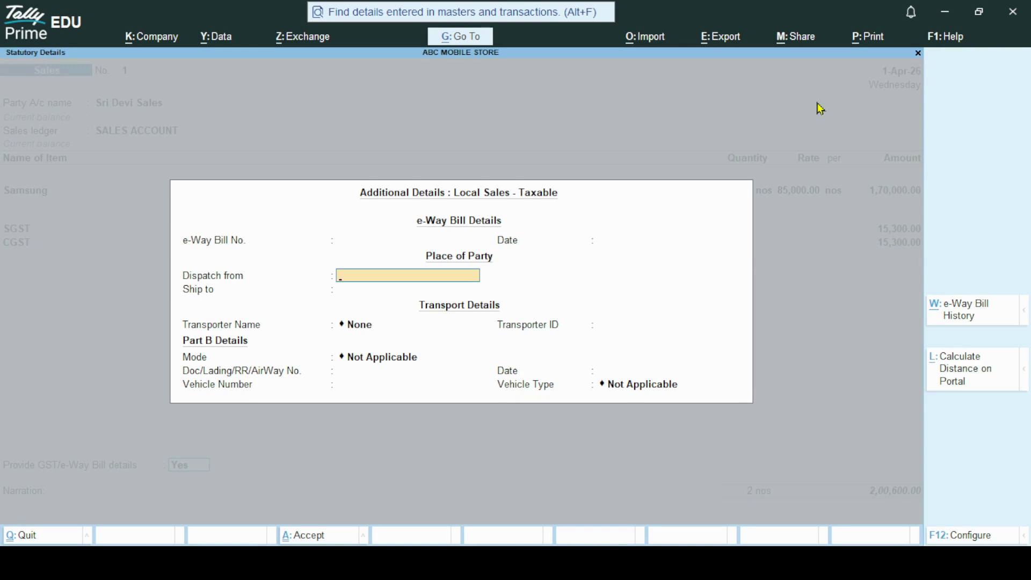
pyautogui.press('Return')
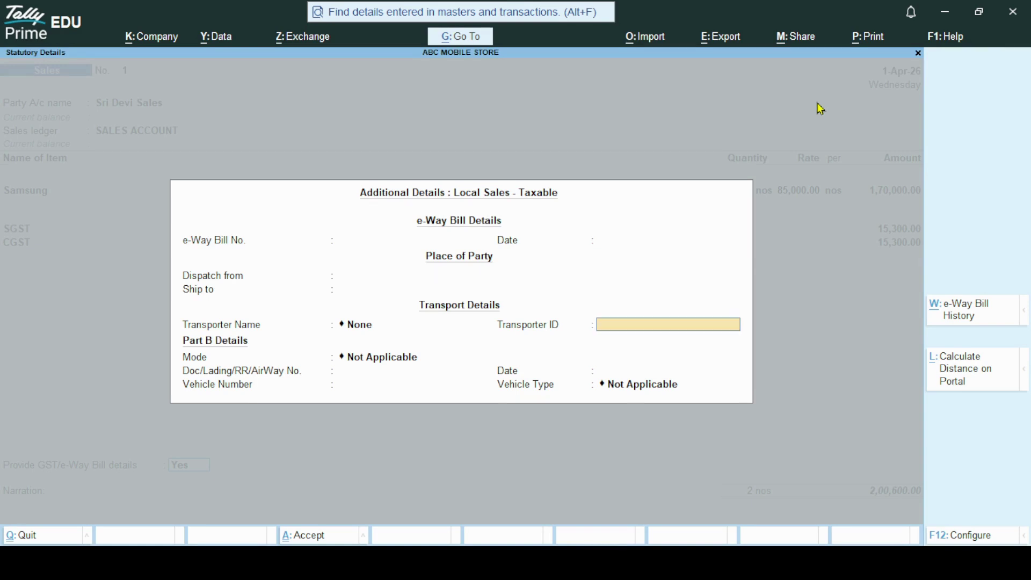
pyautogui.press('Return')
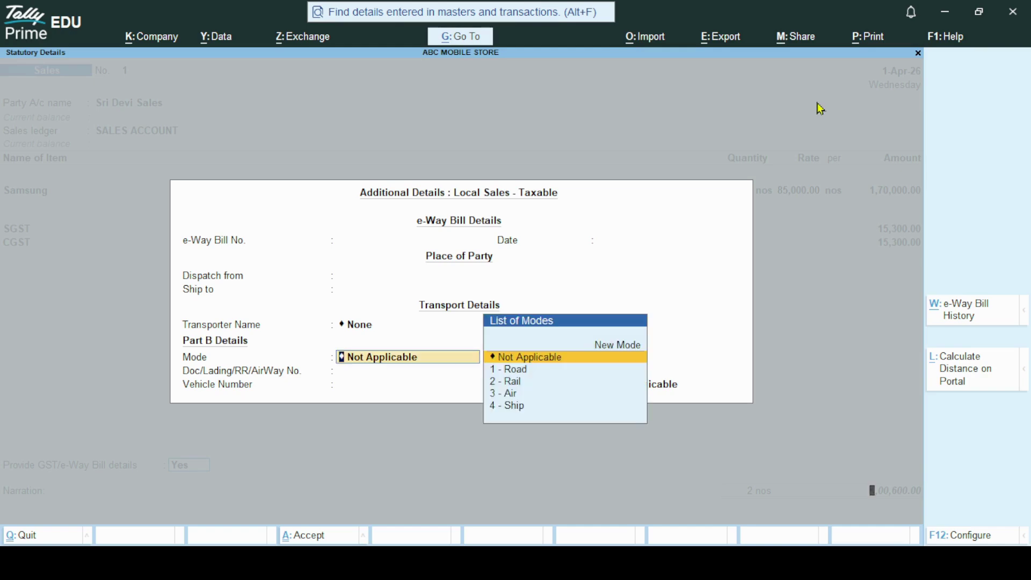
pyautogui.press('Return')
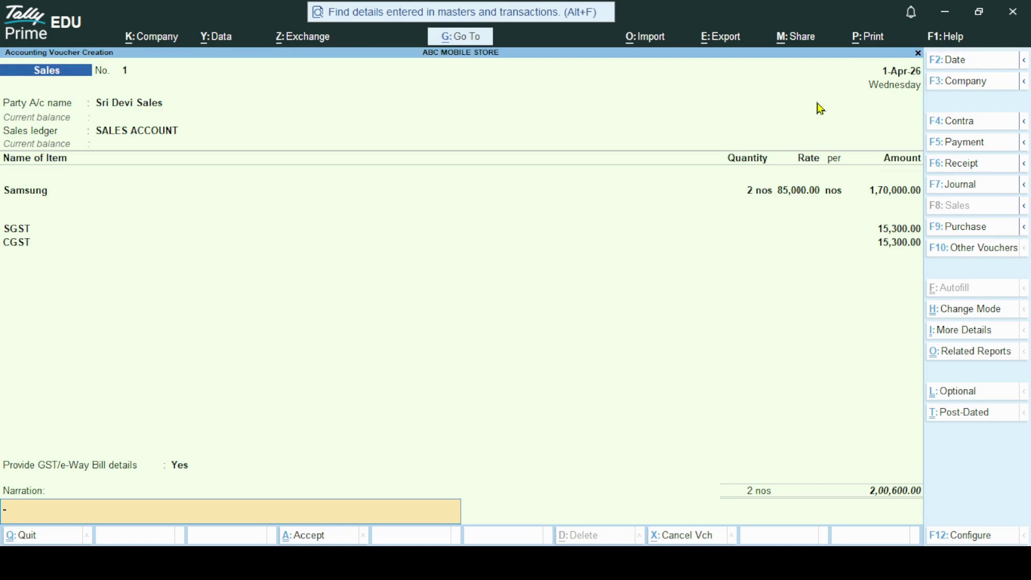
pyautogui.press('Return')
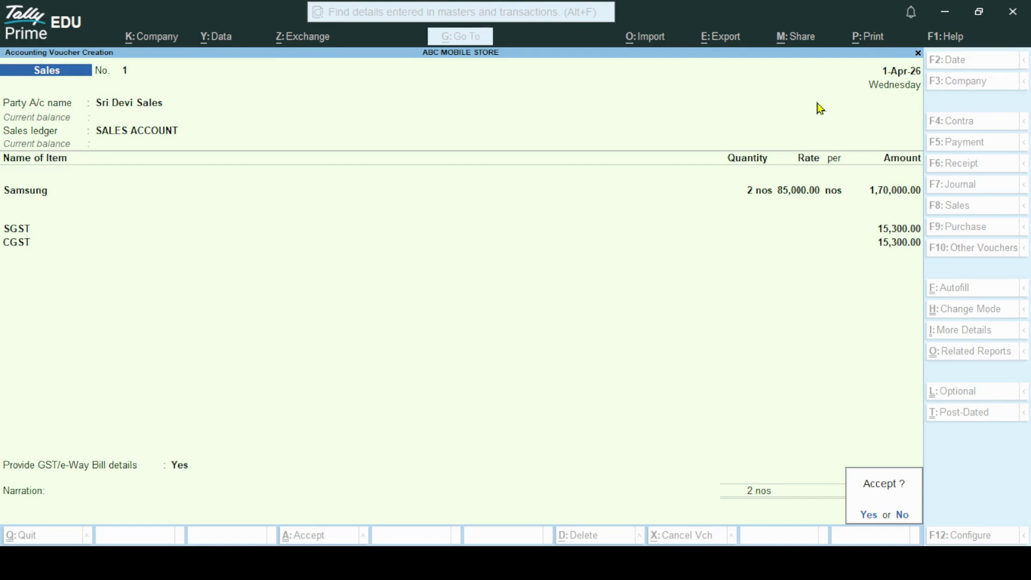
pyautogui.press('Return')
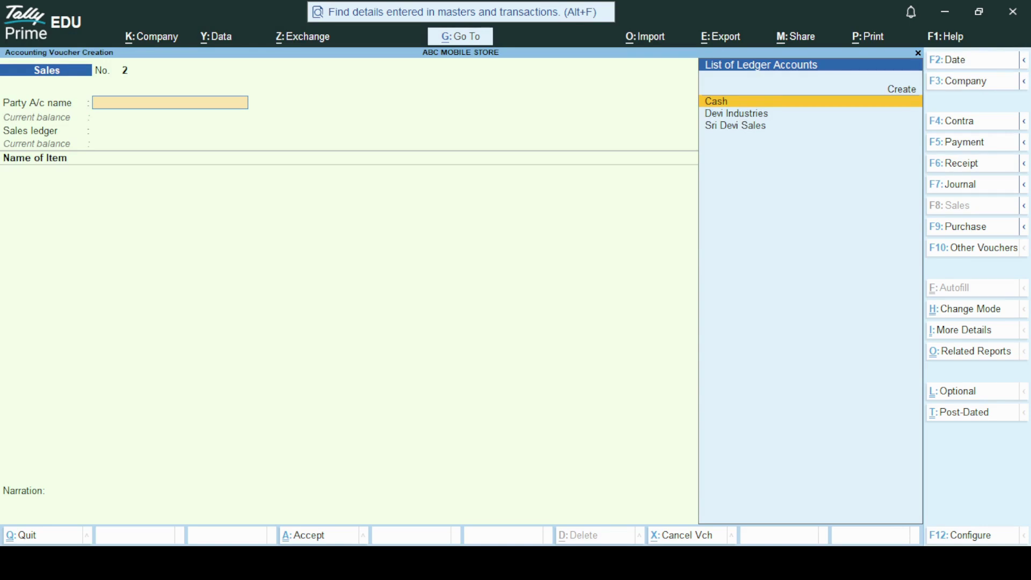
# Start a new party ledger named MUMBAI MOBILE HUB, without an alias, from the next sales voucher.
pyautogui.press('Up')
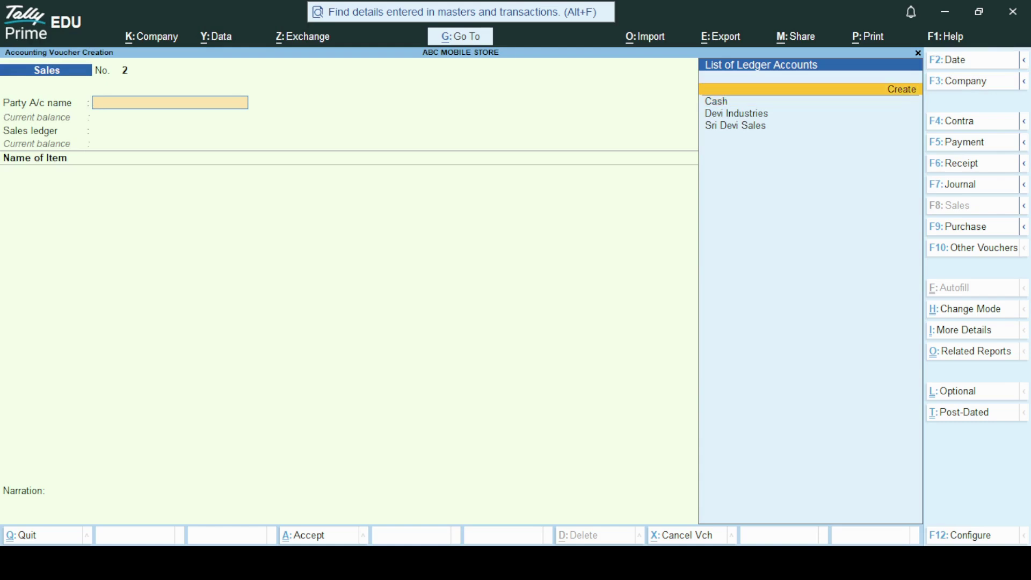
pyautogui.press('Return')
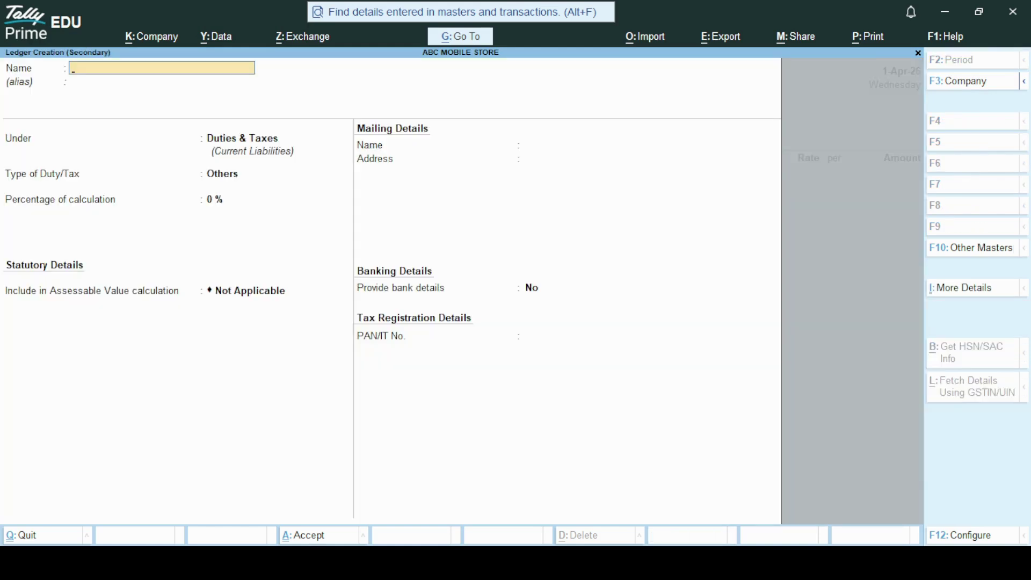
pyautogui.write('MUMBAI MOBILE HU')
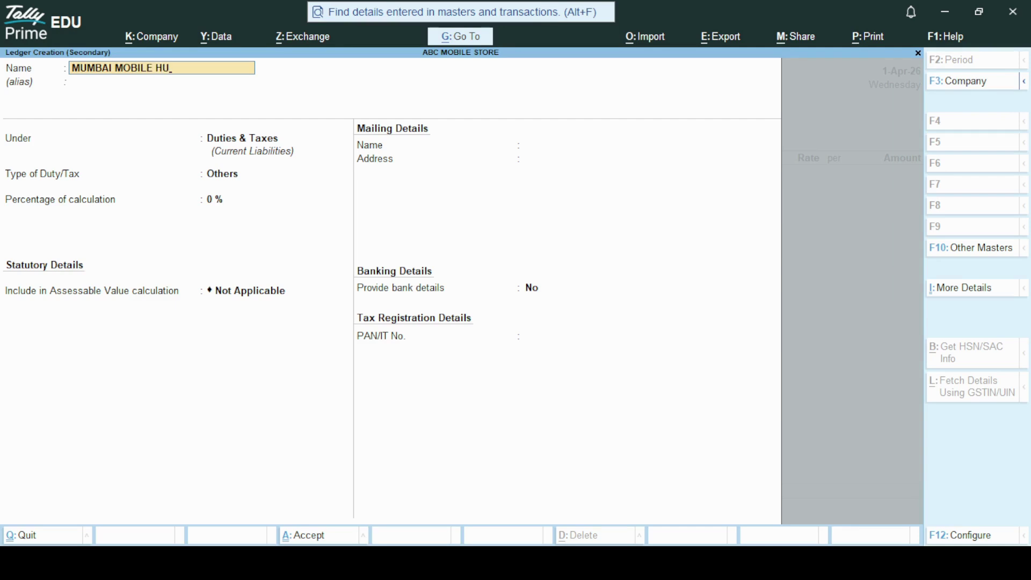
pyautogui.write('B')
pyautogui.press('Return')
pyautogui.press('Return')
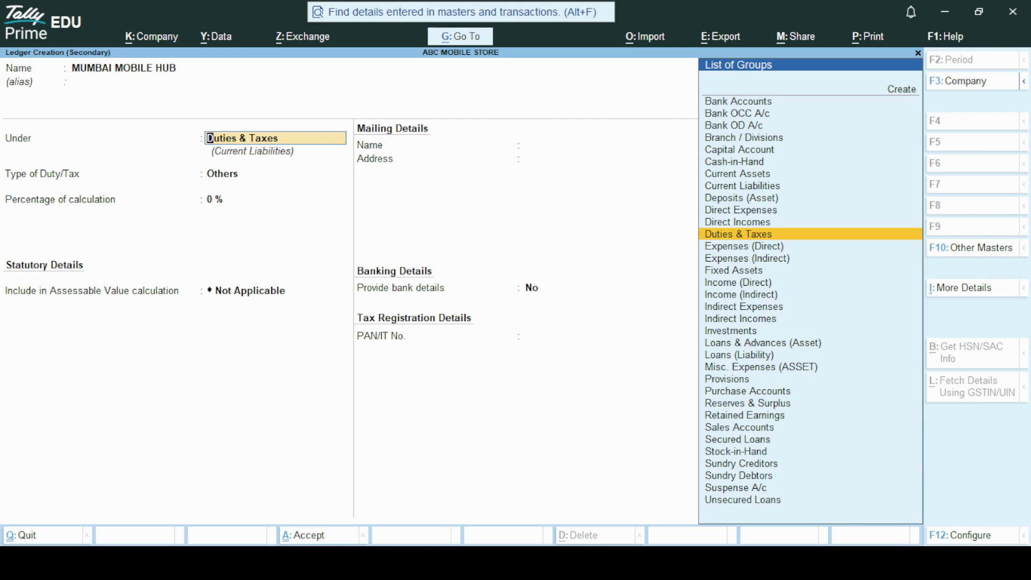
# Place the MUMBAI MOBILE HUB ledger under the Sundry Debtors group.
pyautogui.press('Down')
pyautogui.press('Down')
pyautogui.press('Down')
pyautogui.press('Down')
pyautogui.press('Down')
pyautogui.press('Down')
pyautogui.press('Down')
pyautogui.press('Down')
pyautogui.press('Down')
pyautogui.press('Down')
pyautogui.press('Down')
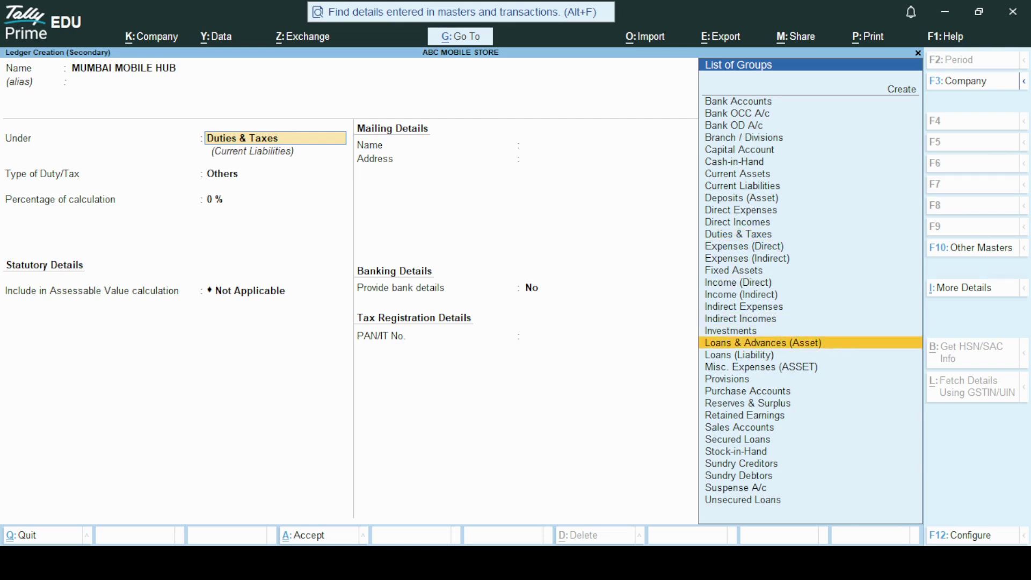
pyautogui.press('Down')
pyautogui.press('Down')
pyautogui.press('Down')
pyautogui.press('Down')
pyautogui.press('Down')
pyautogui.press('Down')
pyautogui.press('Down')
pyautogui.press('Down')
pyautogui.press('Down')
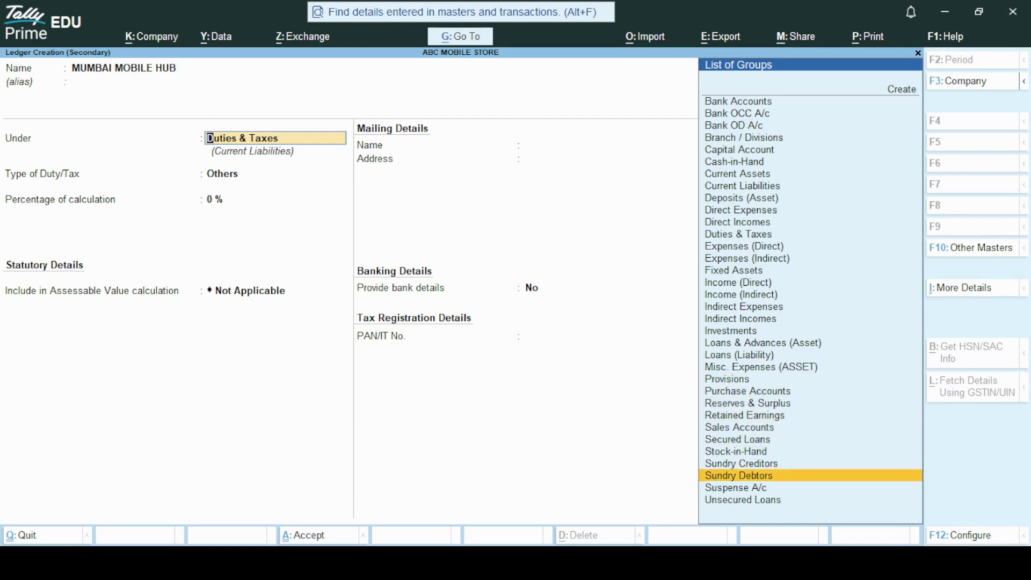
pyautogui.press('Return')
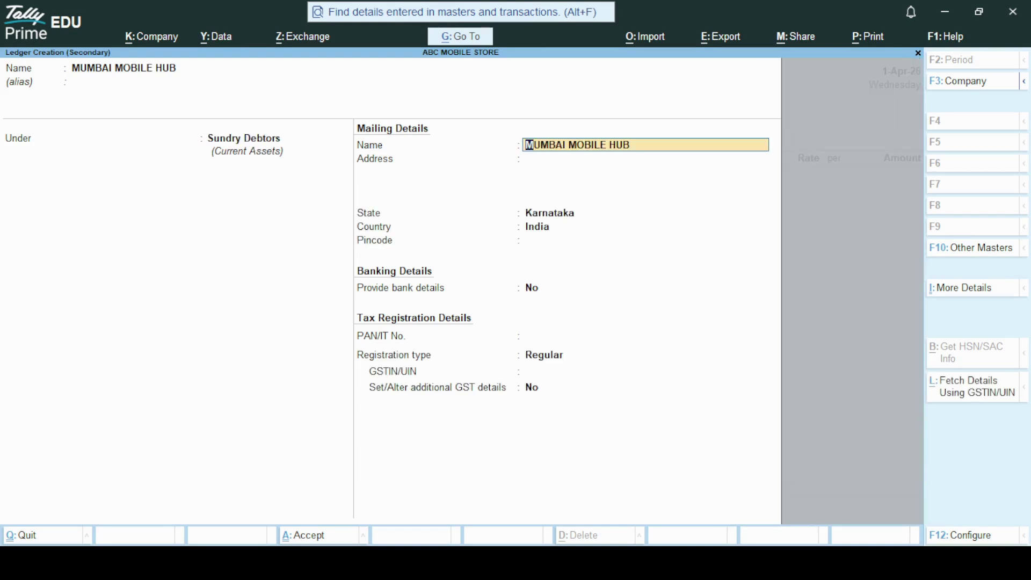
# Keep the party's mailing name and enter a single address line in the mailing details.
pyautogui.press('Return')
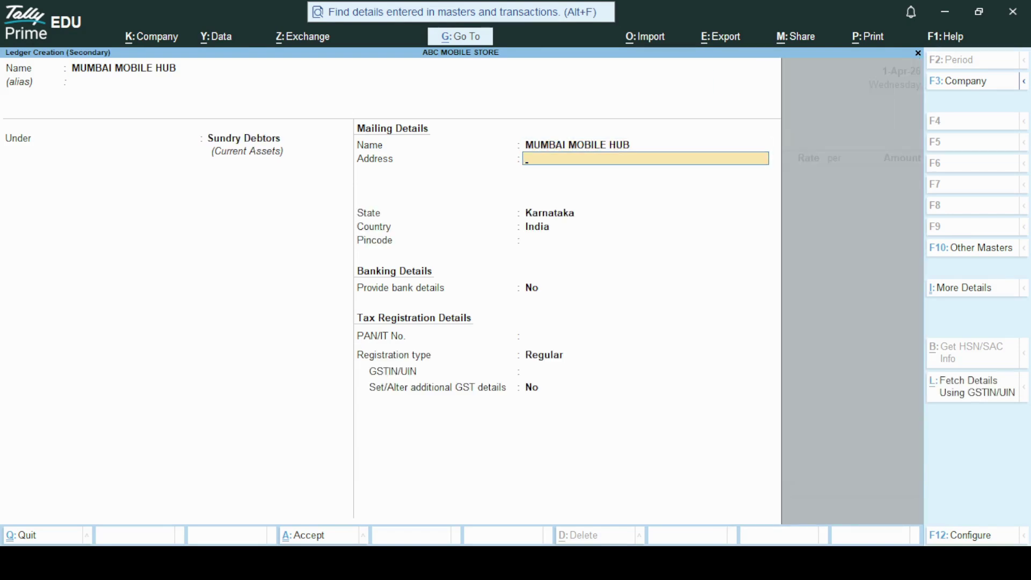
pyautogui.write('ADD 1')
pyautogui.press('Return')
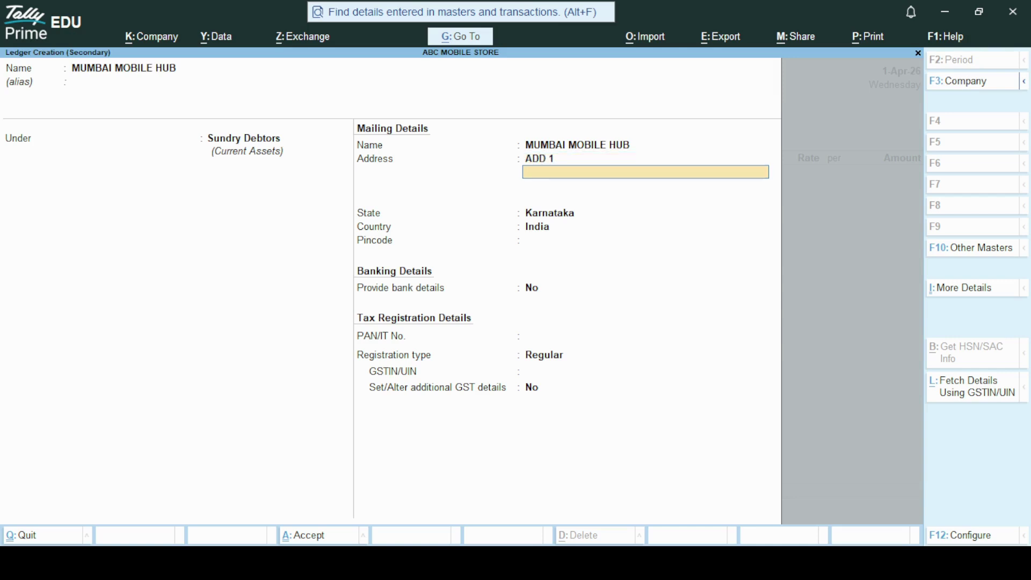
pyautogui.press('Return')
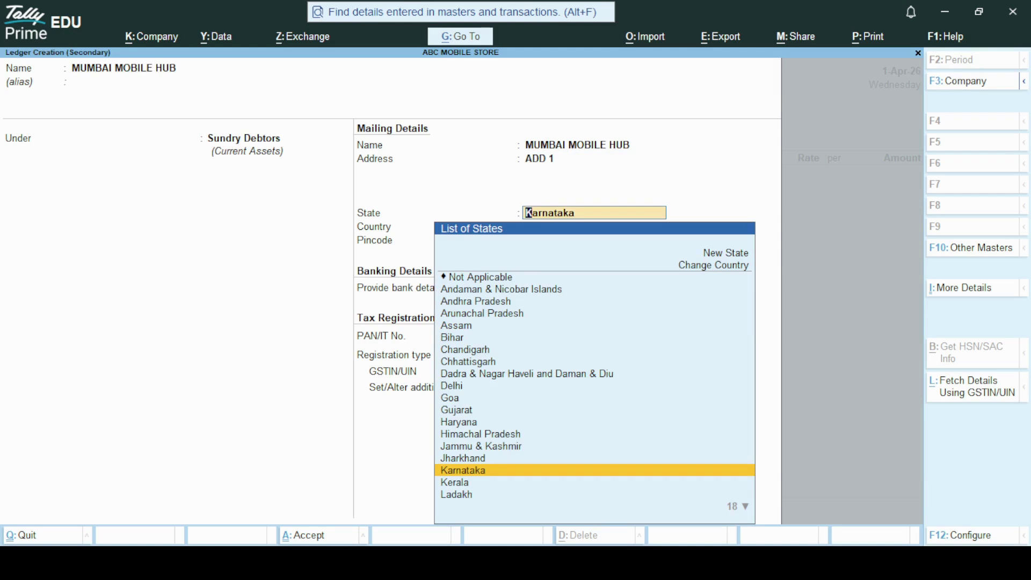
# Set the party's state to Maharashtra and enter its pincode.
pyautogui.click(454, 483)
pyautogui.press('Down')
pyautogui.press('Down')
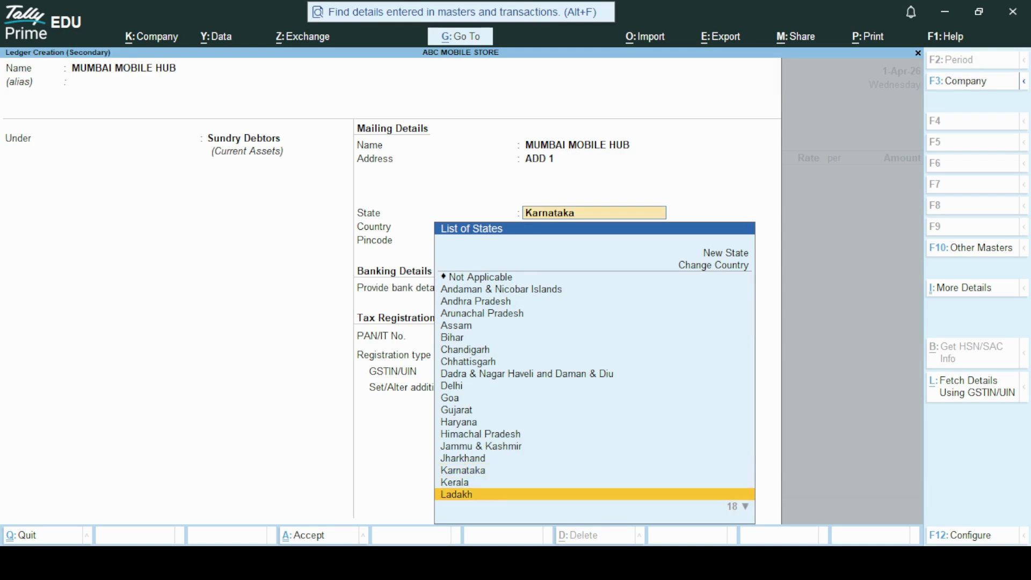
pyautogui.press('Down')
pyautogui.press('Down')
pyautogui.press('Down')
pyautogui.press('Down')
pyautogui.press('Down')
pyautogui.press('Down')
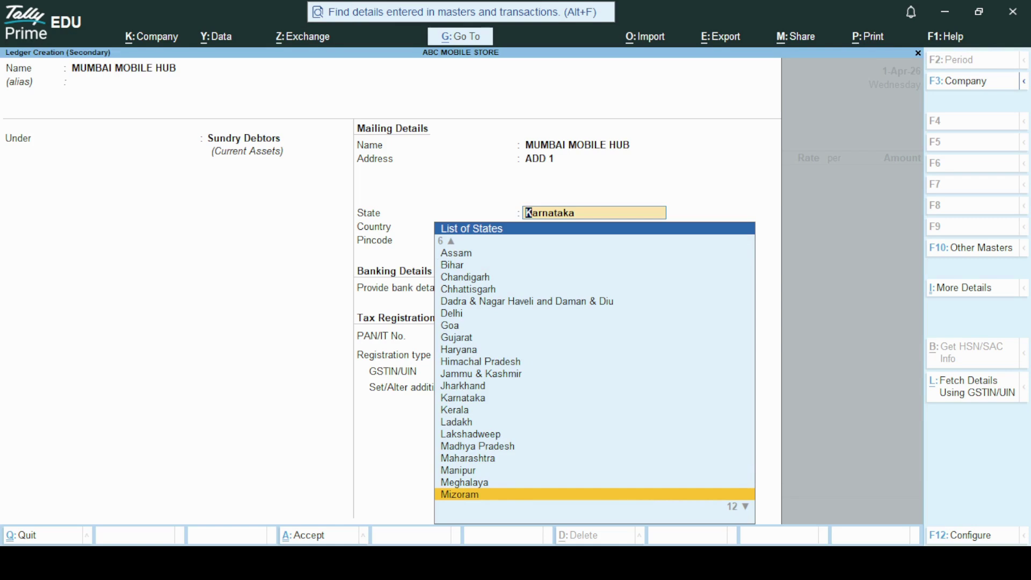
pyautogui.press('Up')
pyautogui.press('Up')
pyautogui.press('Up')
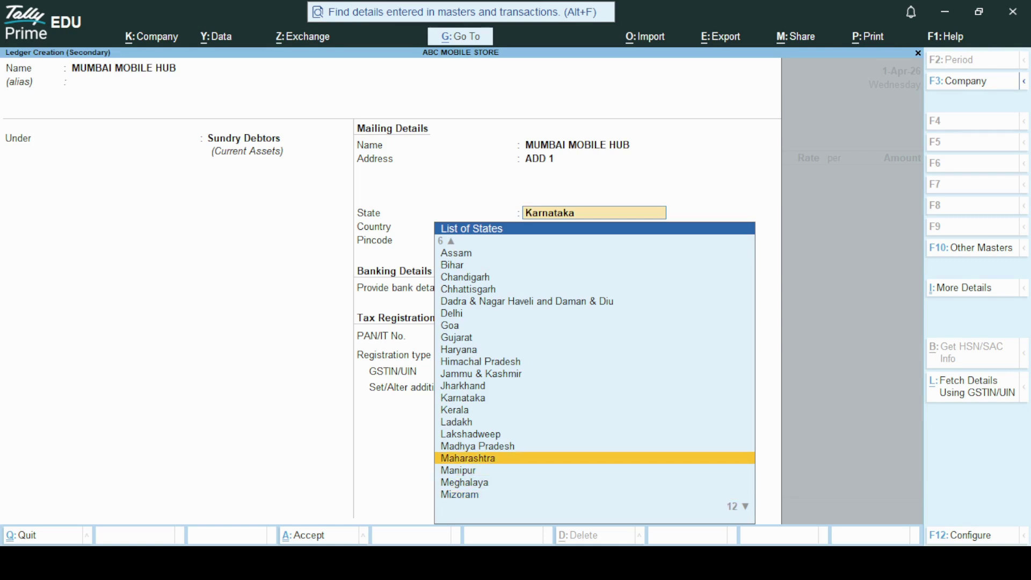
pyautogui.press('Return')
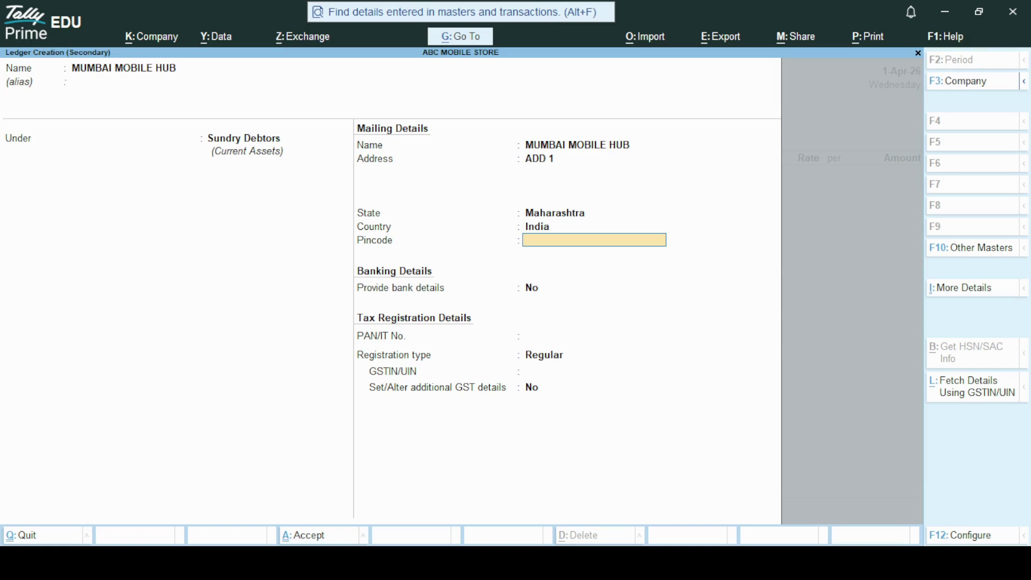
pyautogui.write('223655')
pyautogui.press('Return')
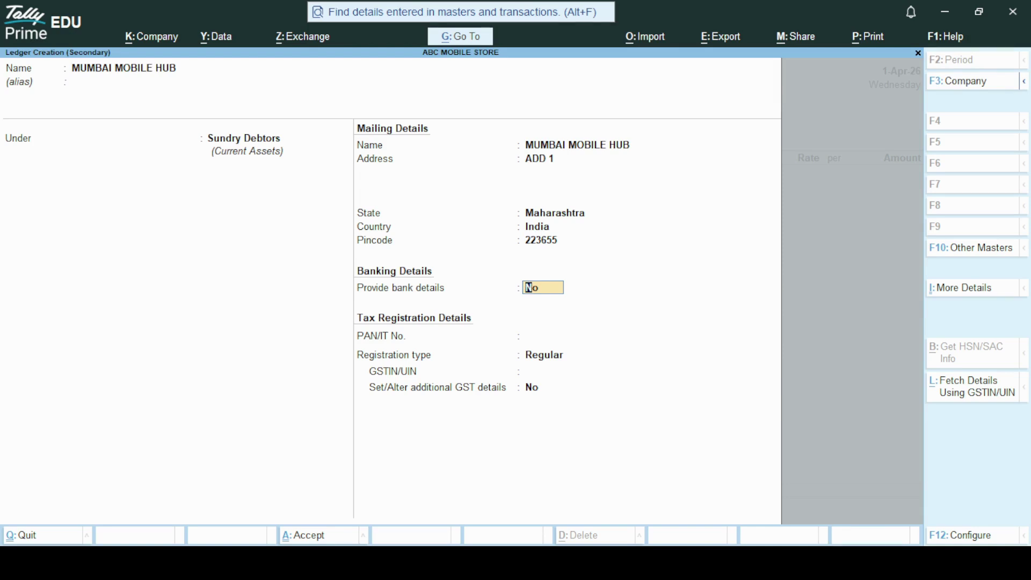
# Keep the registration type Regular without bank or PAN details, enter the party's GSTIN and save the ledger.
pyautogui.press('Return')
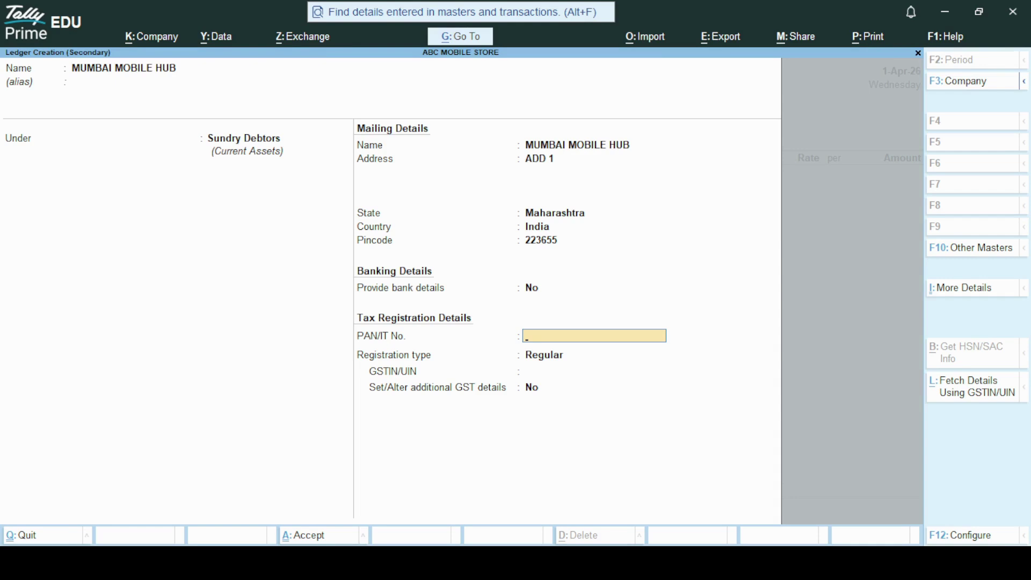
pyautogui.press('Return')
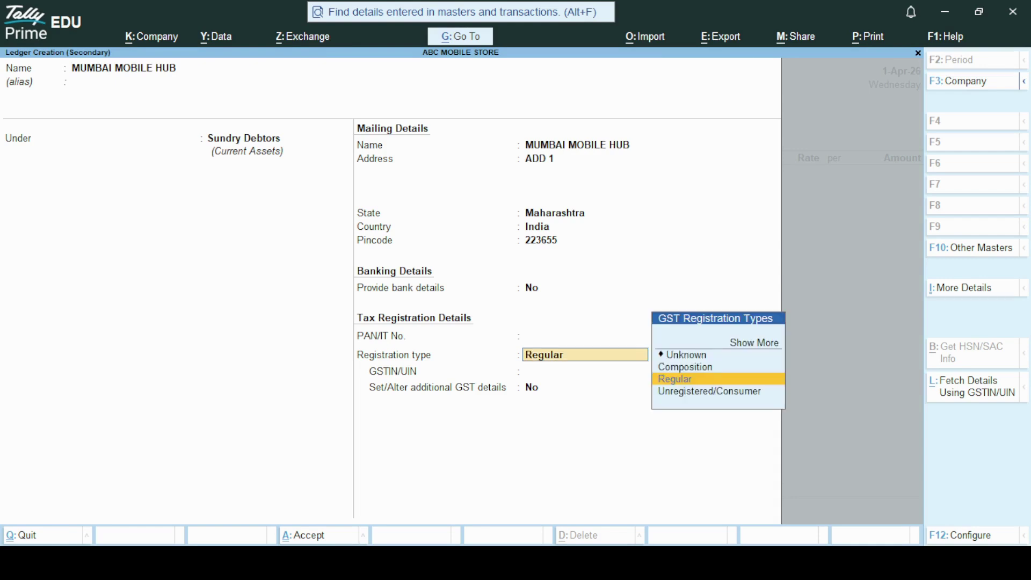
pyautogui.press('Return')
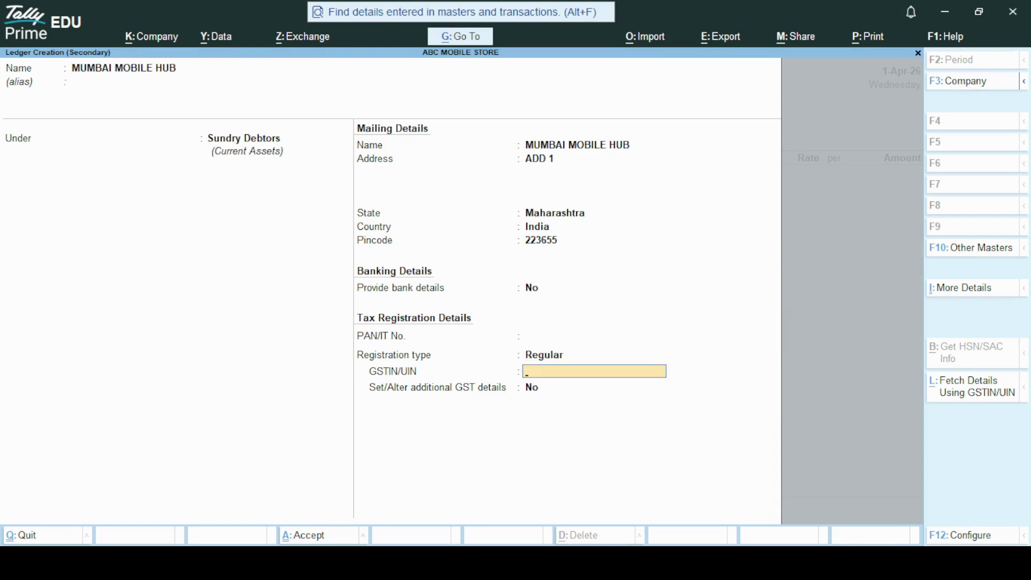
pyautogui.write('277777777777777')
pyautogui.press('Return')
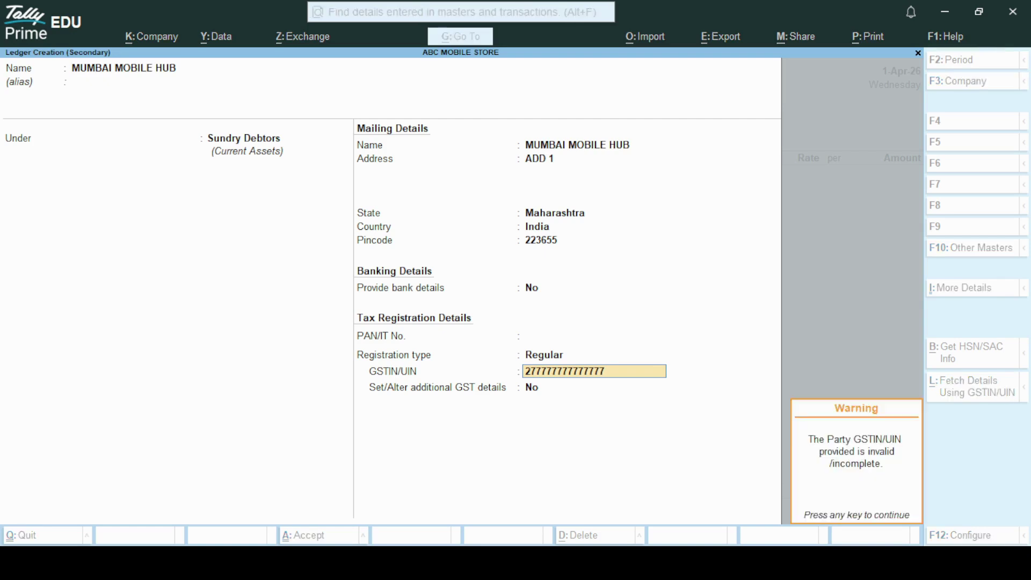
pyautogui.press('Return')
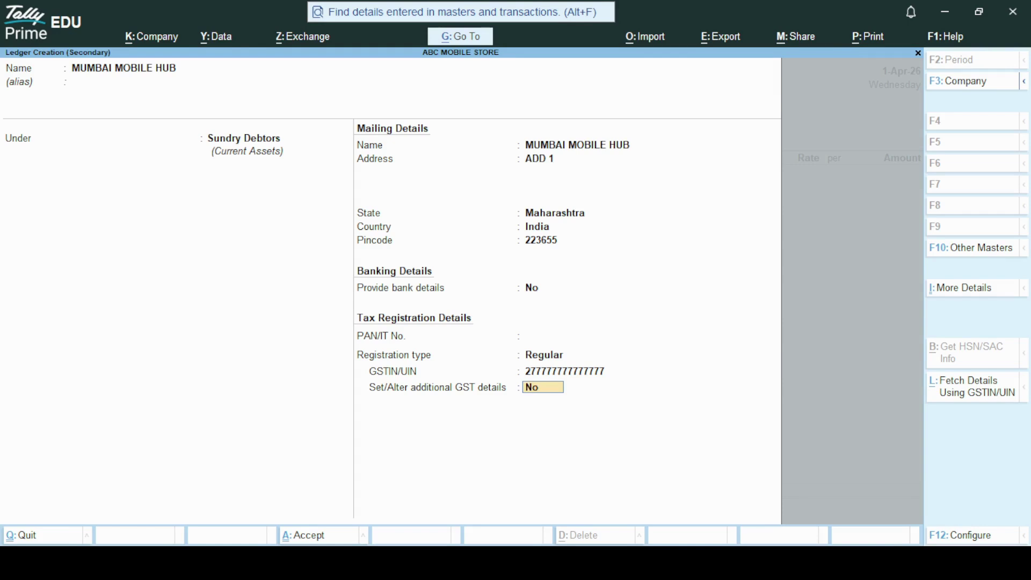
pyautogui.press('Return')
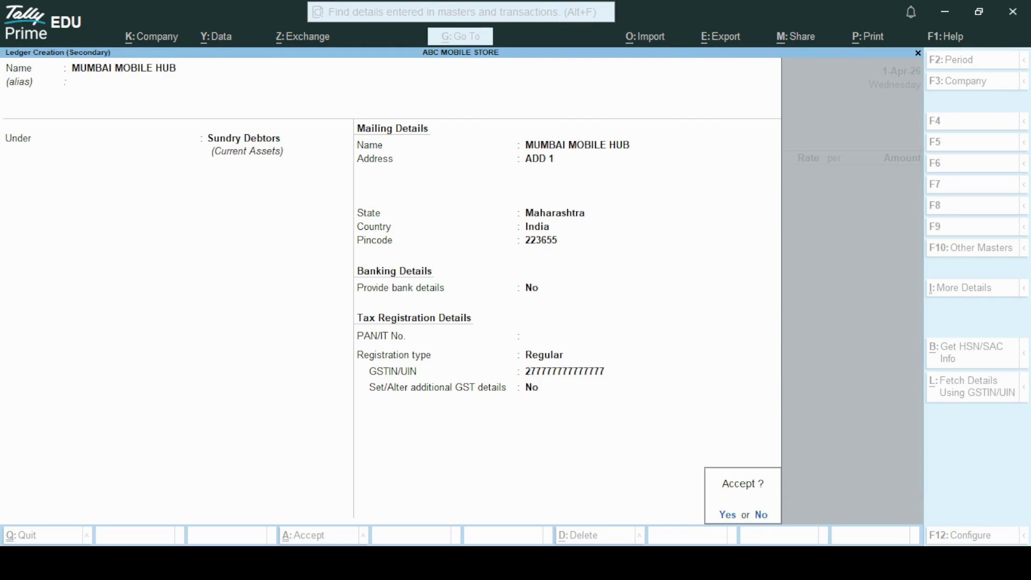
pyautogui.press('Return')
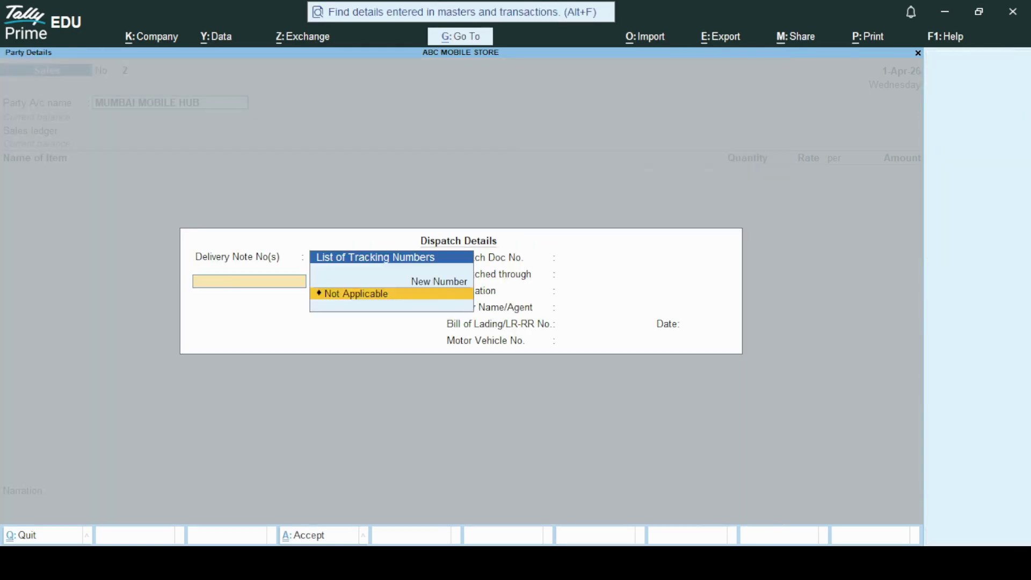
# Set the delivery note number to Not Applicable and leave the other dispatch details blank.
pyautogui.press('Return')
pyautogui.press('Return')
pyautogui.press('Return')
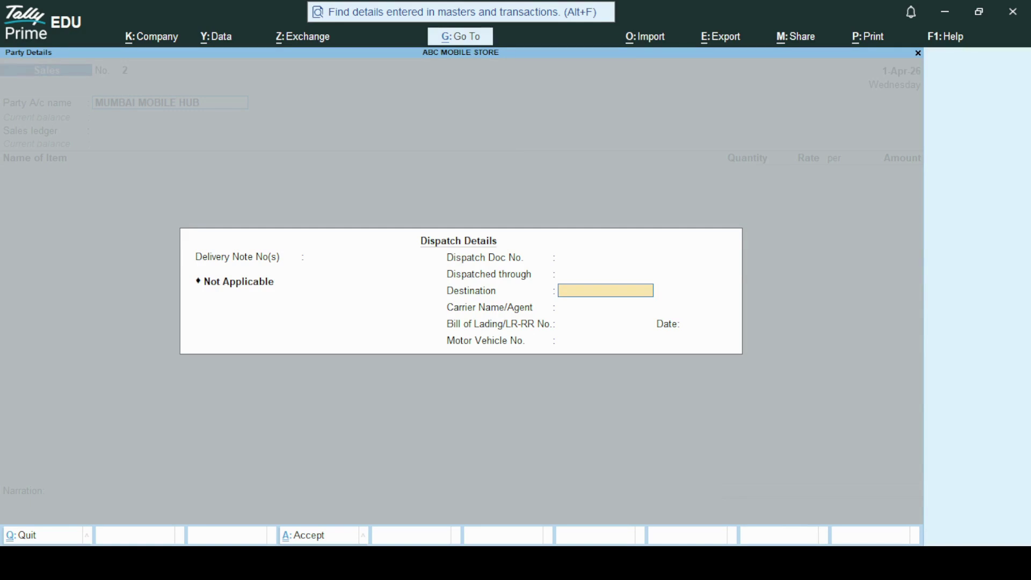
pyautogui.press('Return')
pyautogui.press('Return')
pyautogui.press('Return')
pyautogui.press('Return')
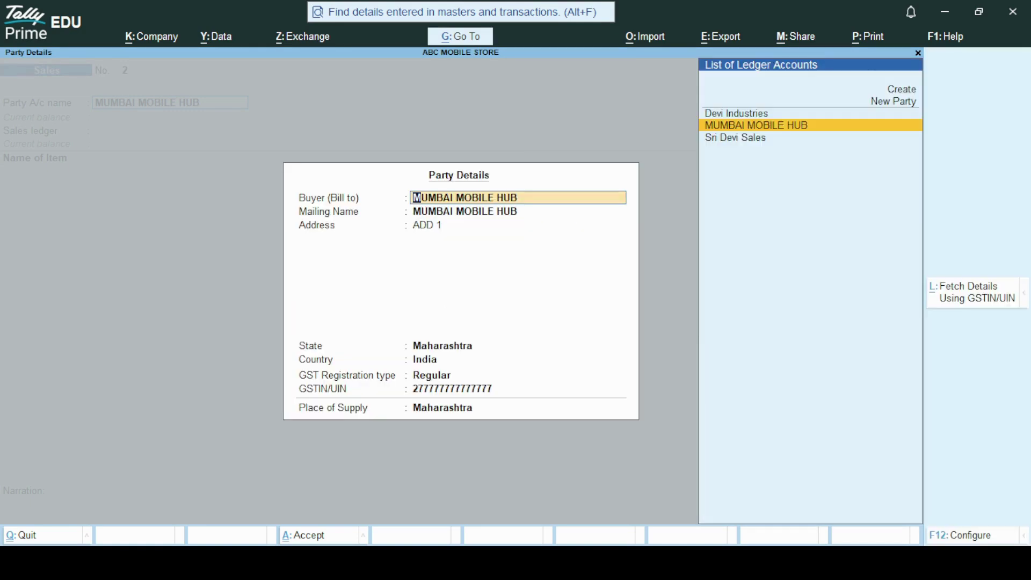
# Accept MUMBAI MOBILE HUB's party details as filled in, with Maharashtra as the place of supply.
pyautogui.press('Return')
pyautogui.press('Return')
pyautogui.press('Return')
pyautogui.press('Return')
pyautogui.press('Return')
pyautogui.press('Return')
pyautogui.press('Return')
pyautogui.press('Return')
pyautogui.press('Return')
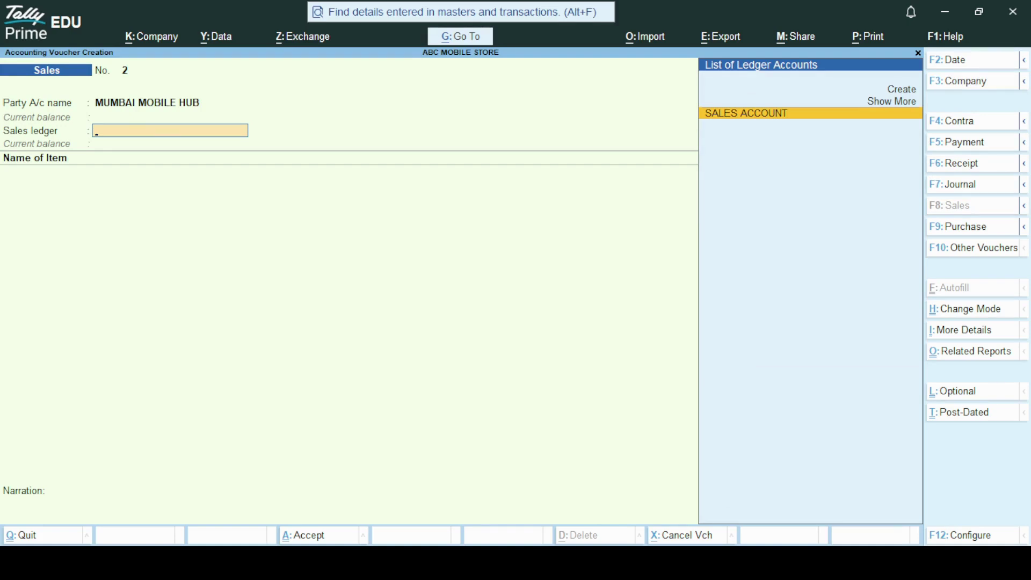
# Use SALES ACCOUNT as the sales ledger and add 2 nos of Samsung at 85,000.00 without a tracking number.
pyautogui.press('Return')
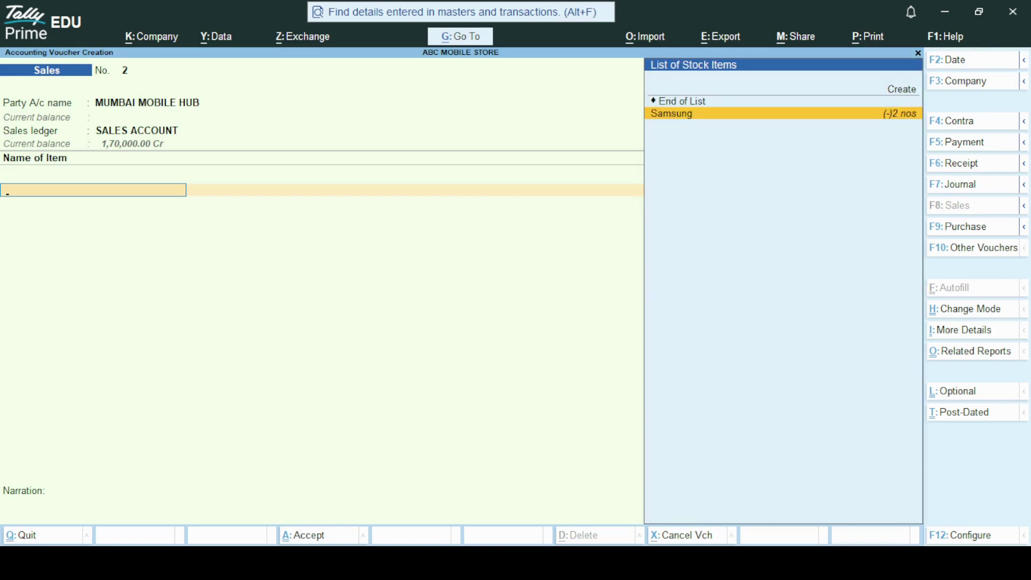
pyautogui.press('Return')
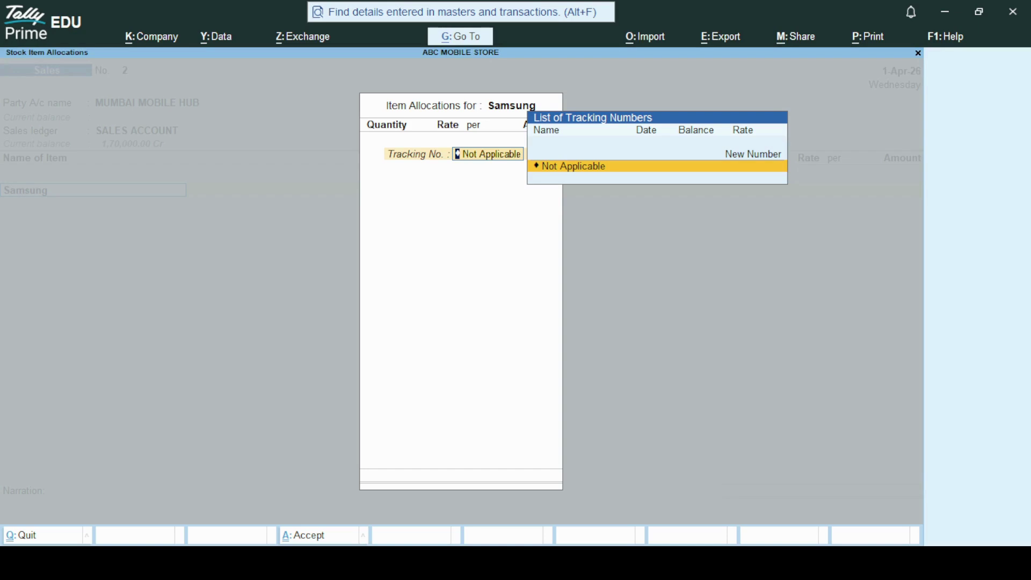
pyautogui.press('Return')
pyautogui.write('2')
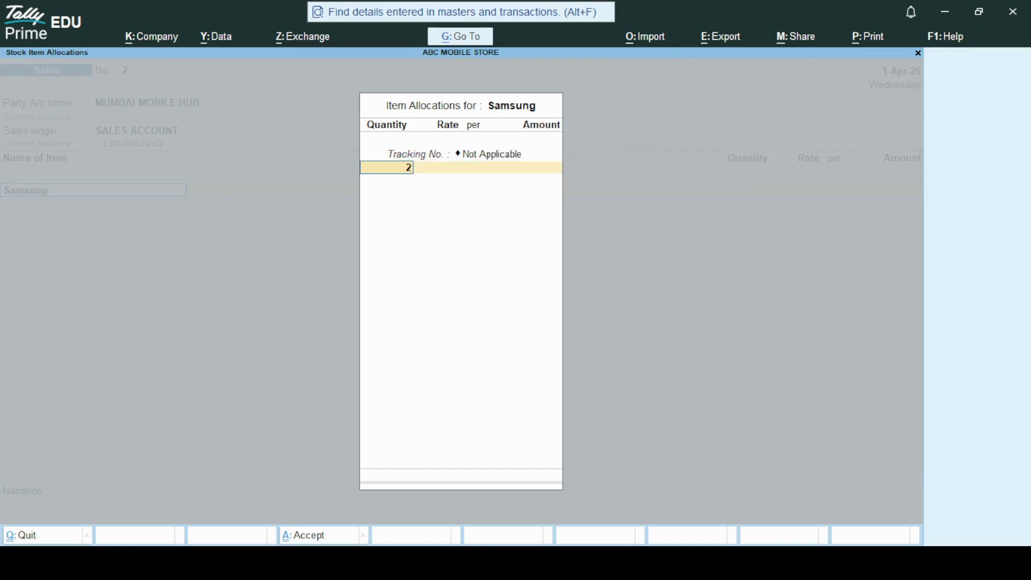
pyautogui.press('Return')
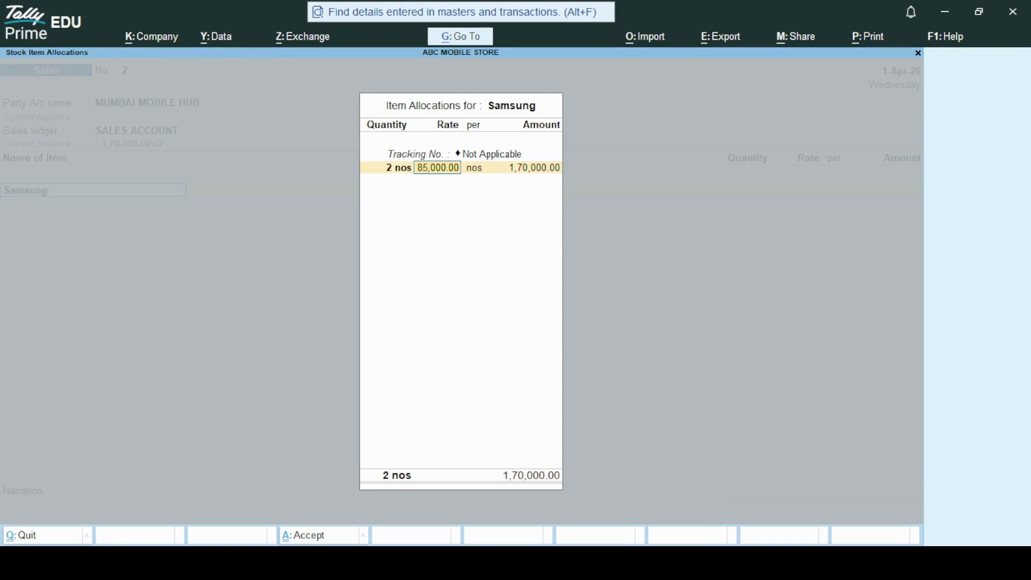
pyautogui.press('Return')
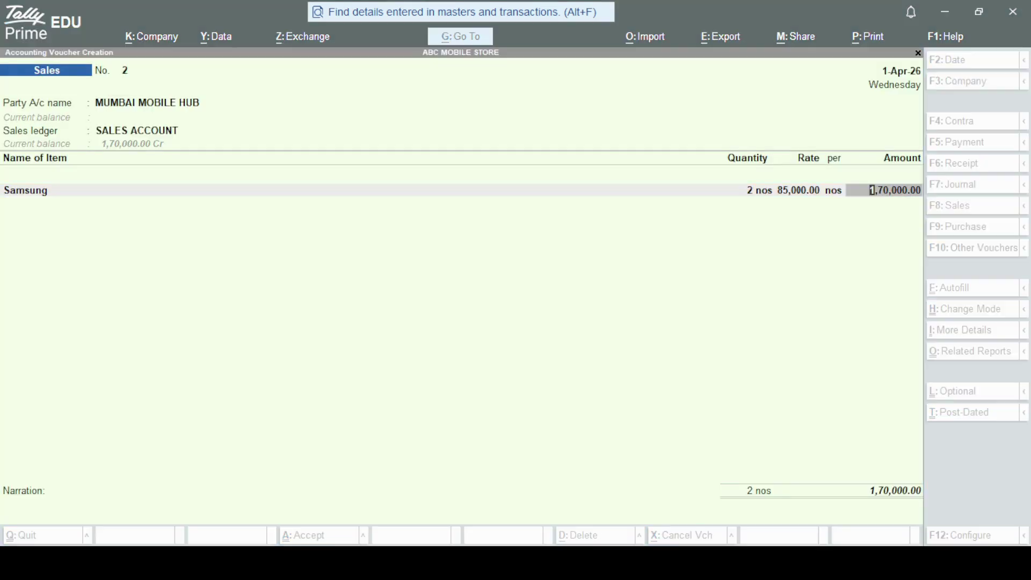
# Keep the Samsung line's GST rate and HSN/SAC details as per Masters/Company and end the item list.
pyautogui.press('Return')
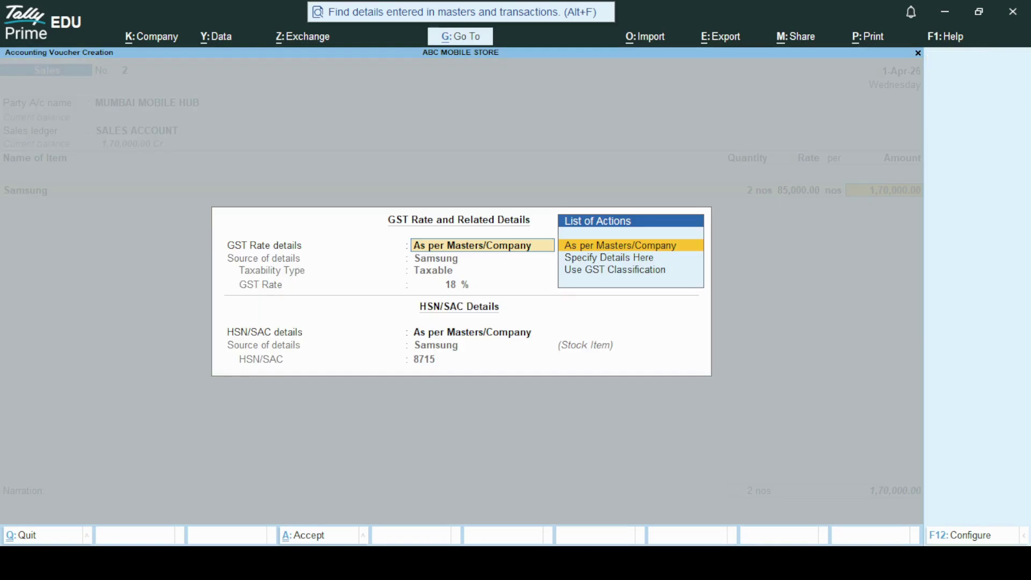
pyautogui.press('Return')
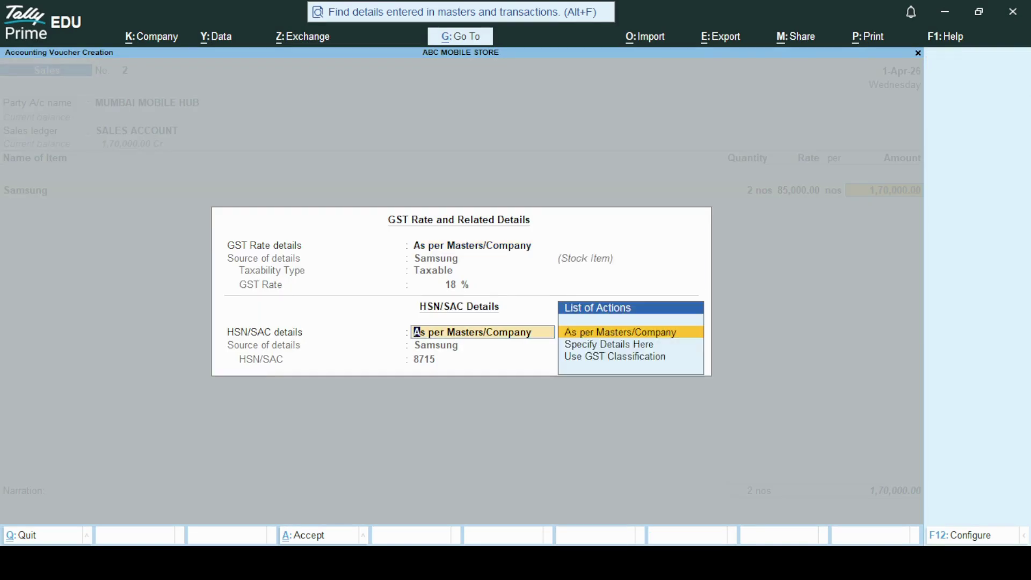
pyautogui.press('Return')
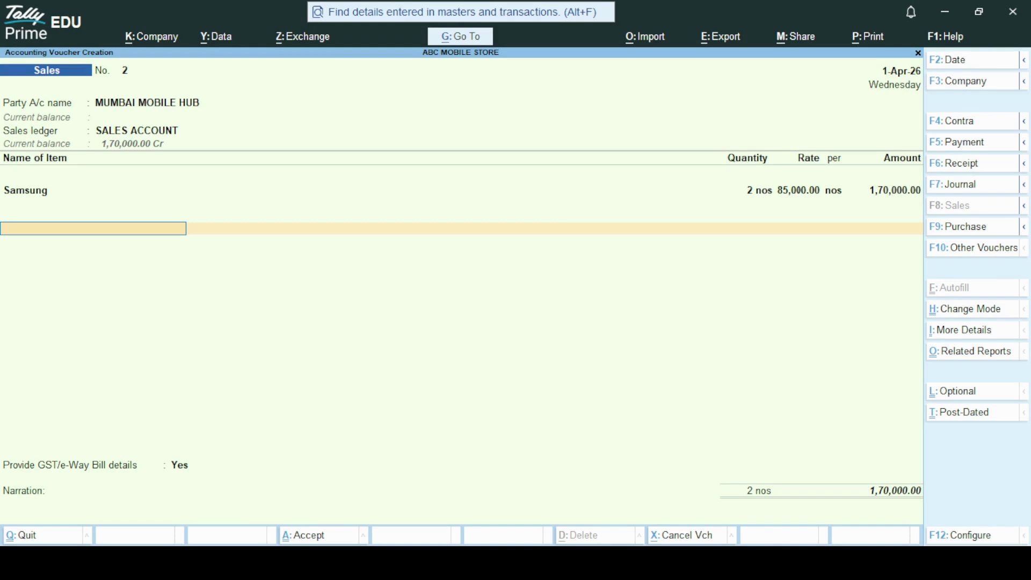
pyautogui.press('Return')
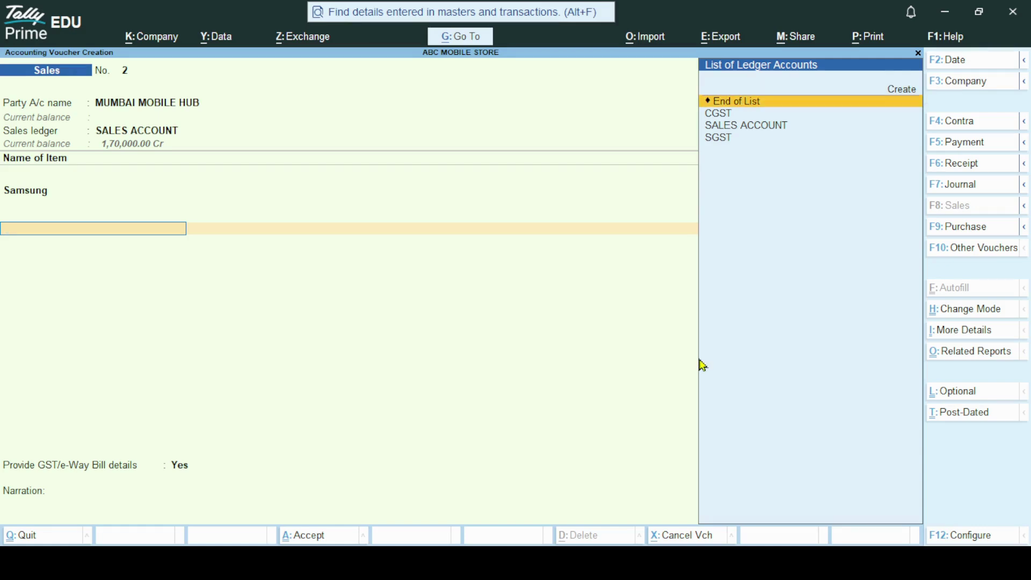
pyautogui.press('Down')
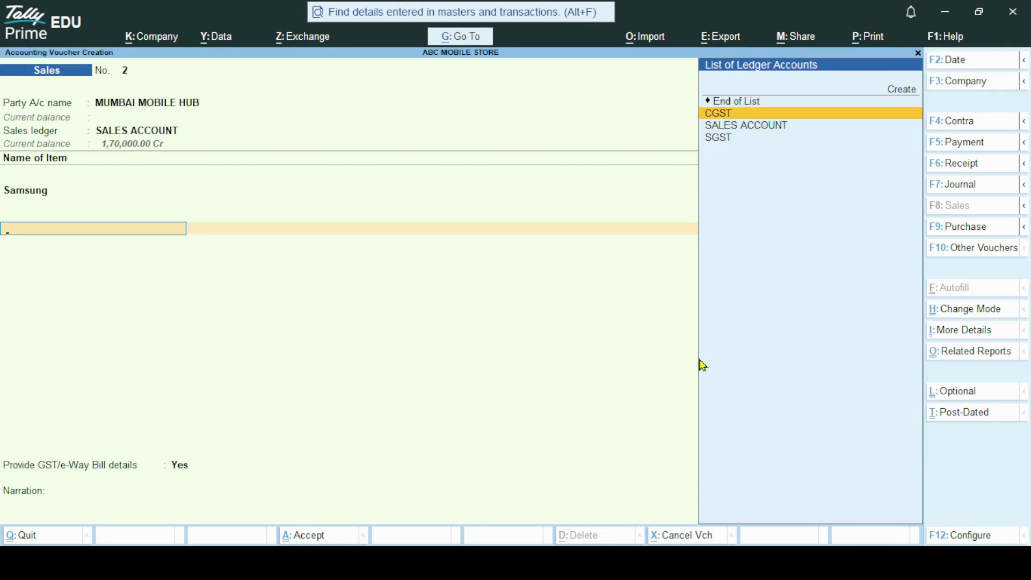
pyautogui.press('Return')
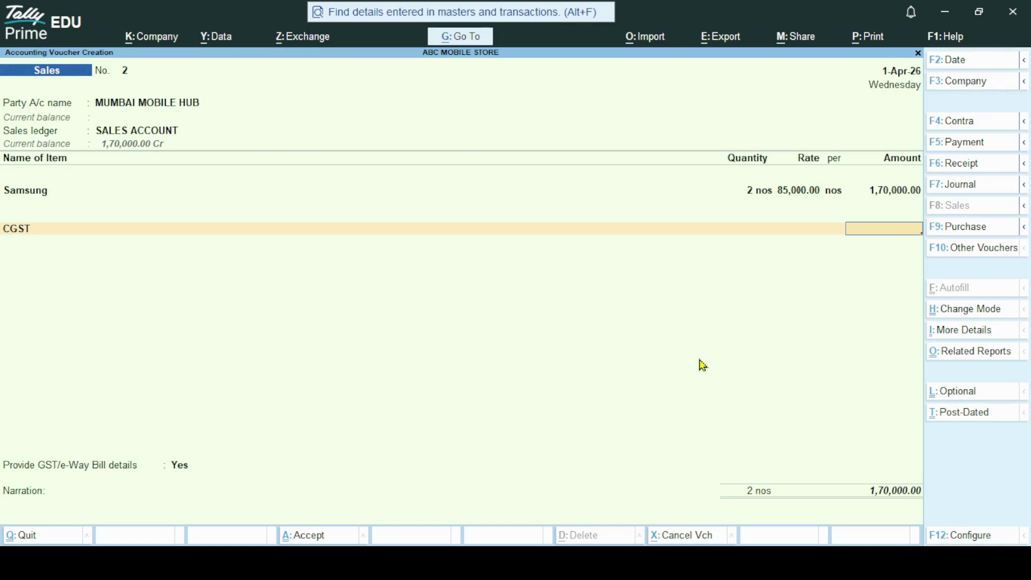
pyautogui.press('BackSpace')
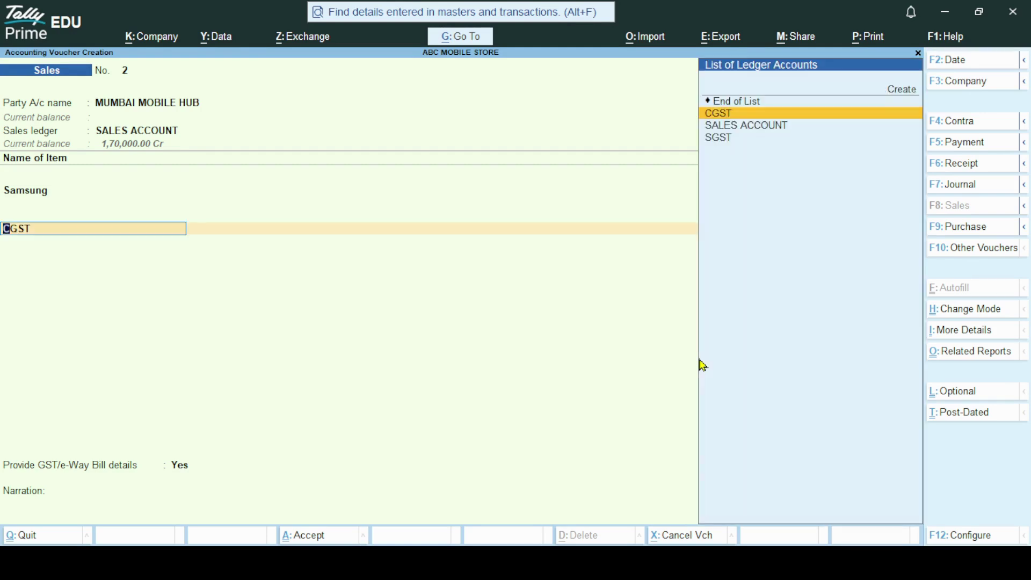
# Start a new ledger for the voucher's tax line, named IGST and grouped under Duties & Taxes.
pyautogui.press('Up')
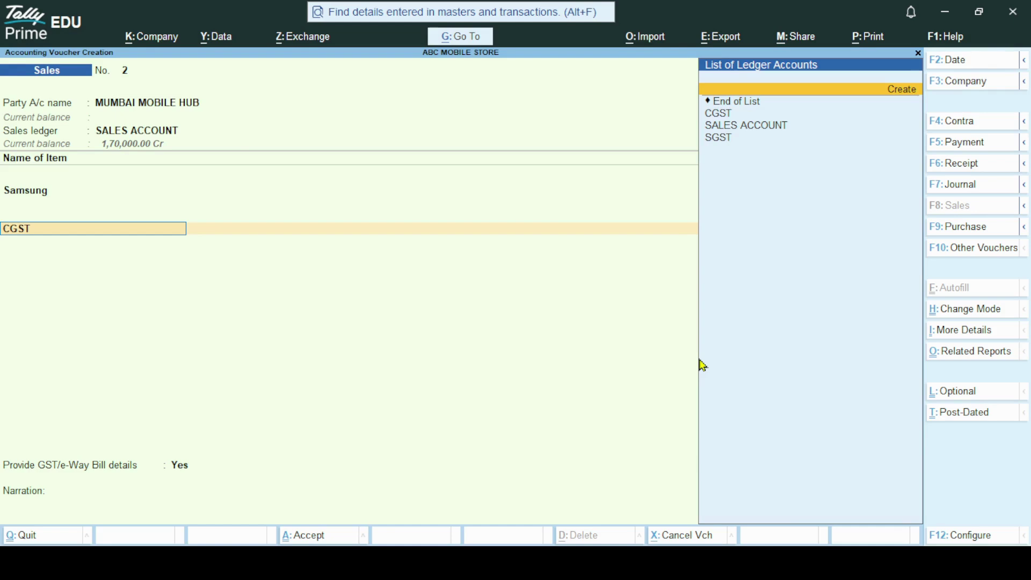
pyautogui.press('Return')
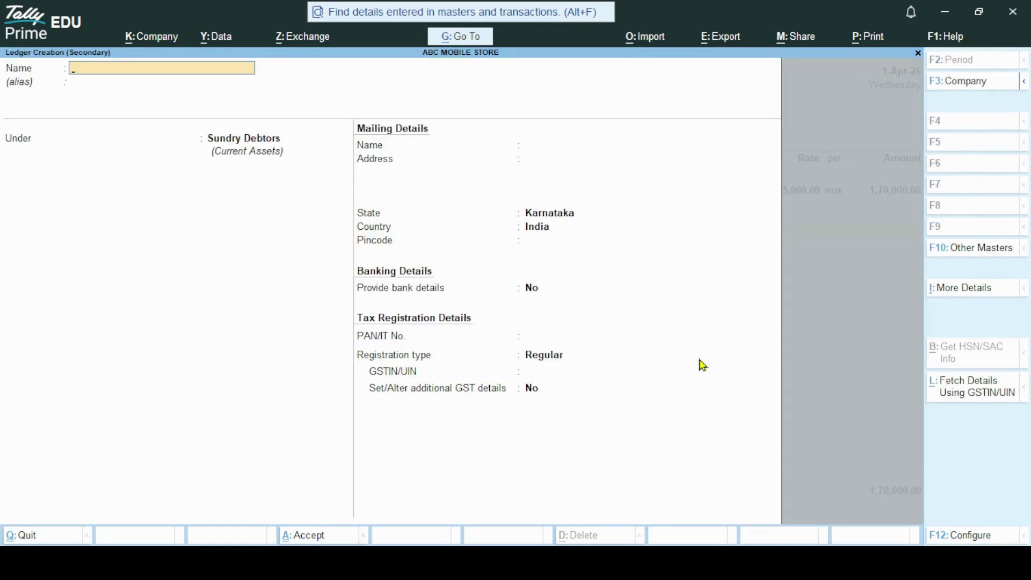
pyautogui.write('IGST')
pyautogui.press('Return')
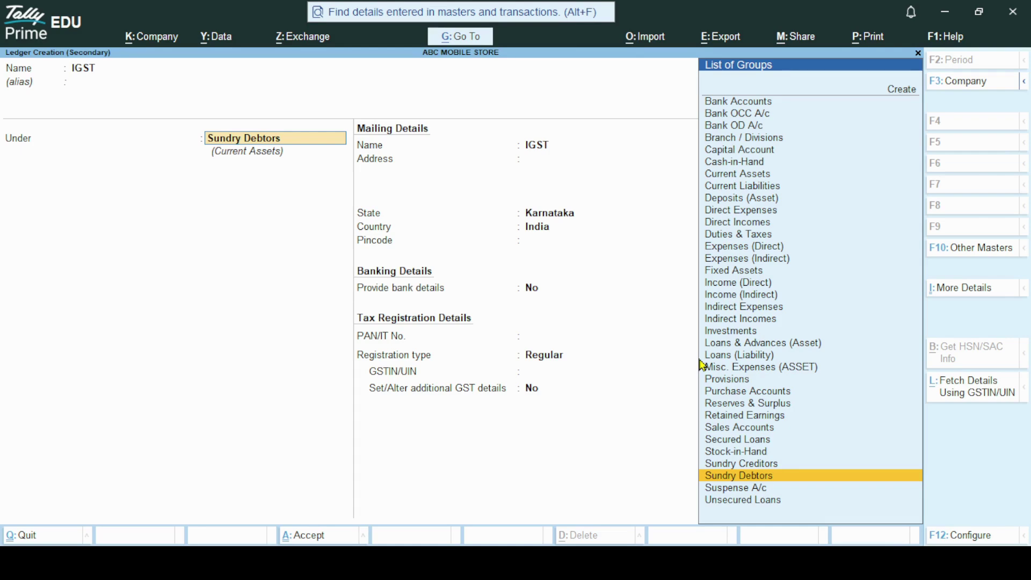
pyautogui.press('Up')
pyautogui.press('Up')
pyautogui.press('Up')
pyautogui.press('Up')
pyautogui.press('Up')
pyautogui.press('Up')
pyautogui.press('Up')
pyautogui.press('Up')
pyautogui.press('Up')
pyautogui.press('Up')
pyautogui.press('Up')
pyautogui.press('Up')
pyautogui.press('Up')
pyautogui.press('Up')
pyautogui.press('Up')
pyautogui.press('Up')
pyautogui.press('Up')
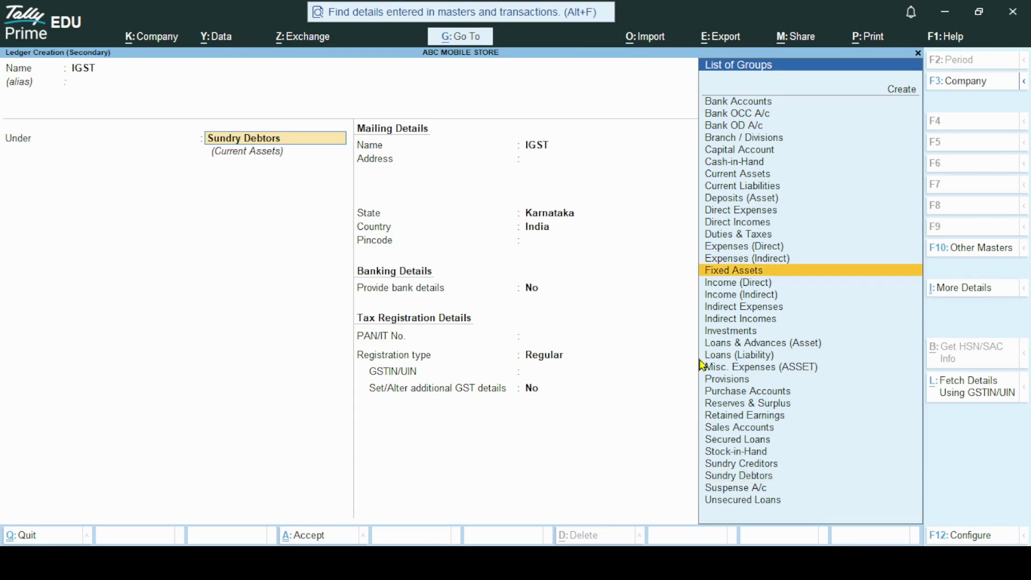
pyautogui.press('Up')
pyautogui.press('Up')
pyautogui.press('Up')
pyautogui.press('Return')
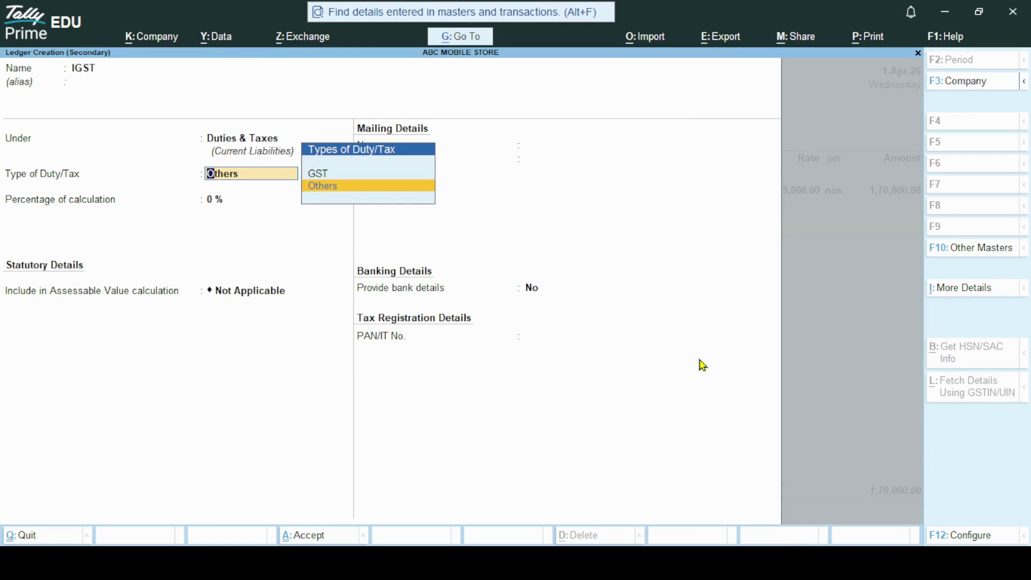
# Set the IGST ledger's type of duty to GST and its tax type to IGST, and save the ledger.
pyautogui.press('Up')
pyautogui.press('Return')
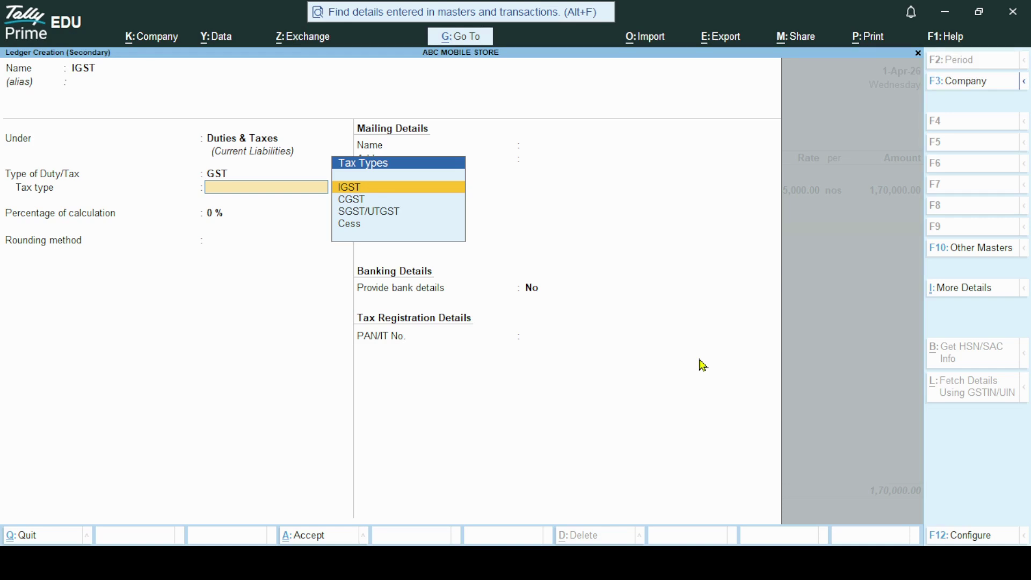
pyautogui.press('Return')
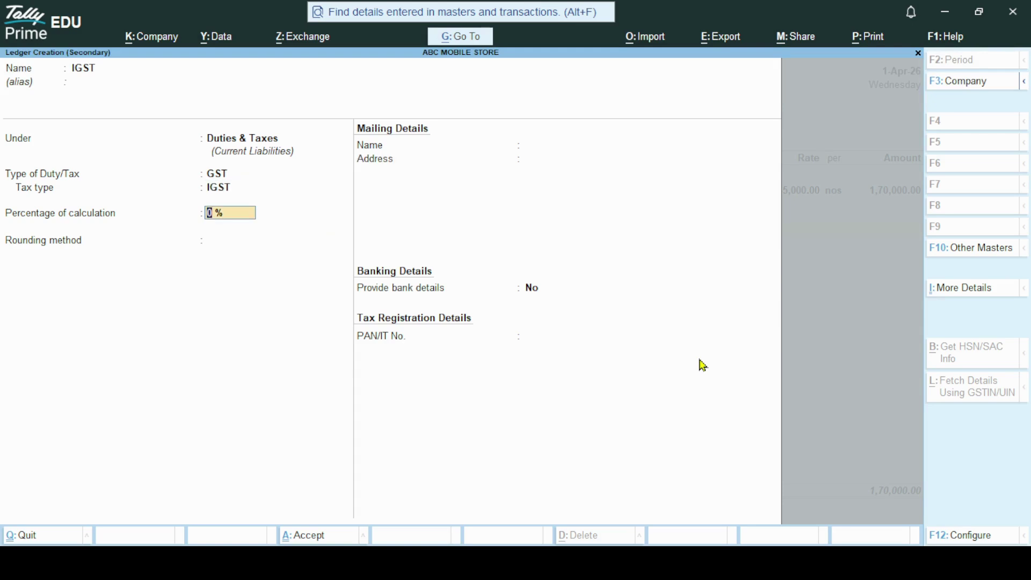
pyautogui.hotkey('ctrl', 'a')
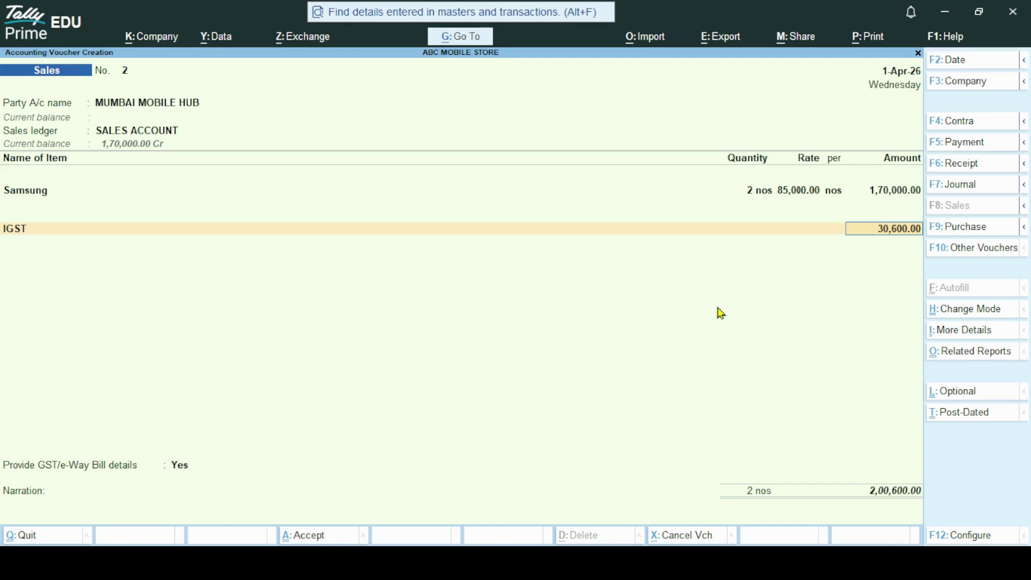
# Accept the calculated IGST amount and save the sales voucher with the e-Way Bill details and narration left blank.
pyautogui.press('Return')
pyautogui.press('Return')
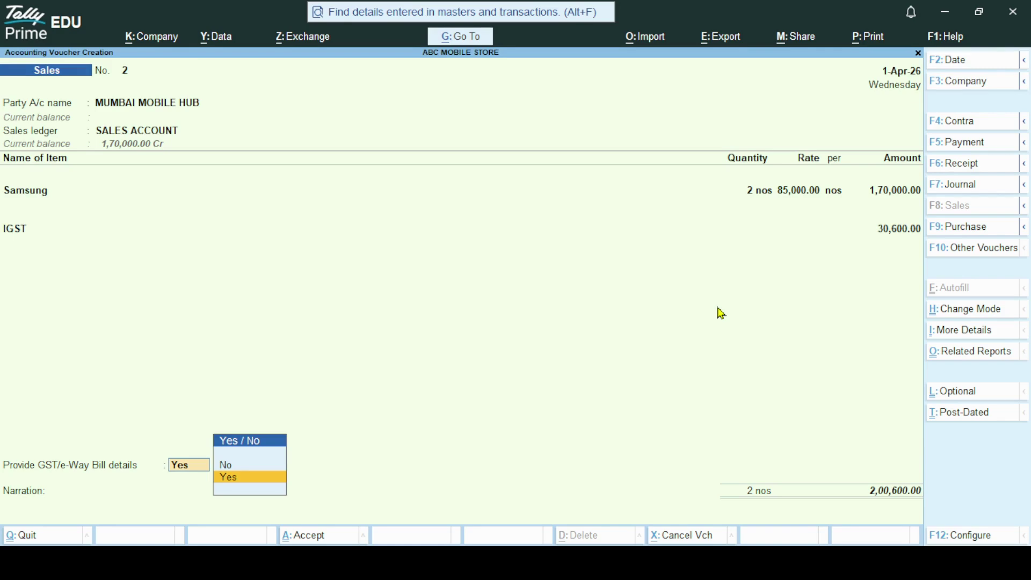
pyautogui.press('Return')
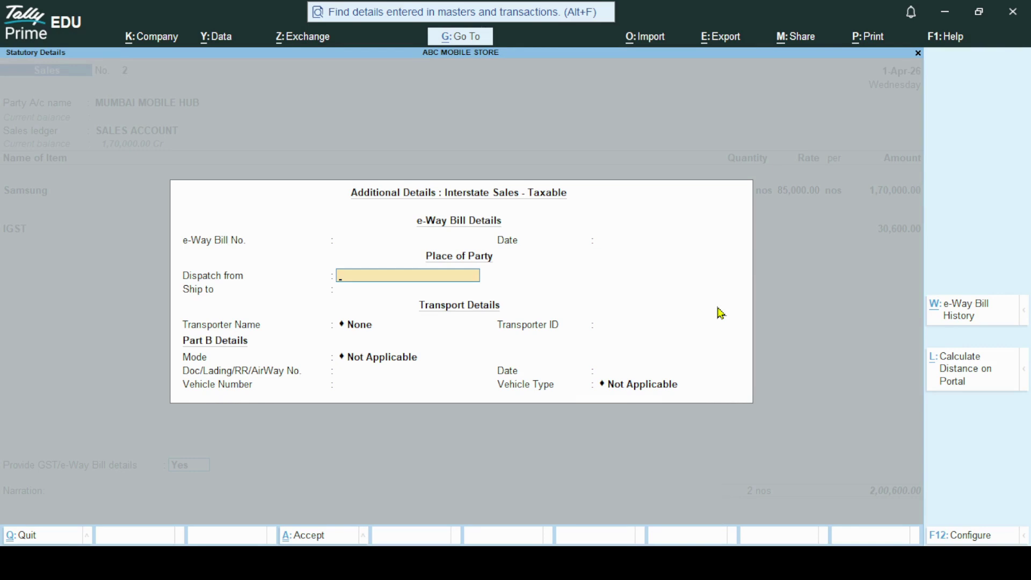
pyautogui.hotkey('ctrl', 'a')
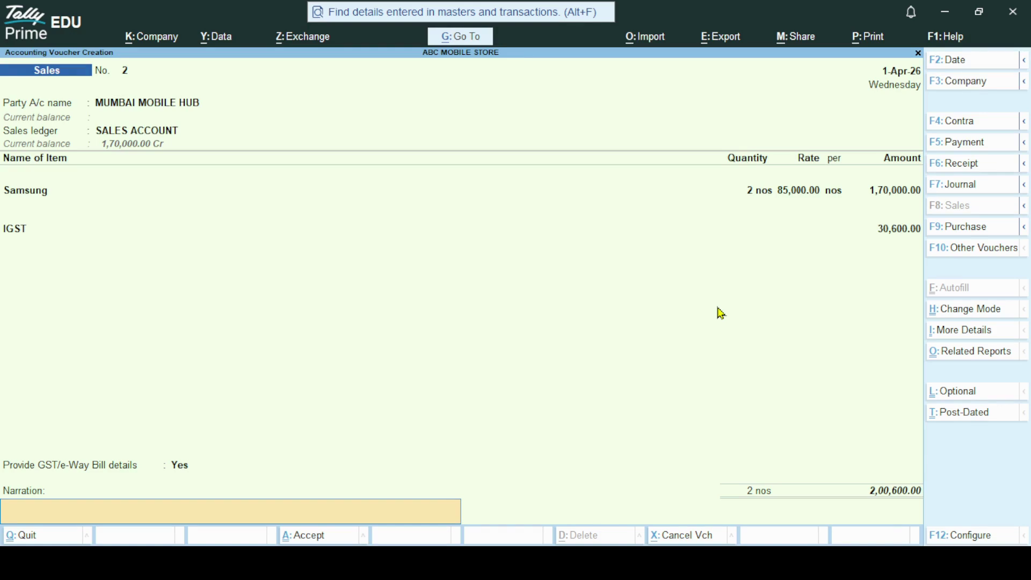
pyautogui.press('Return')
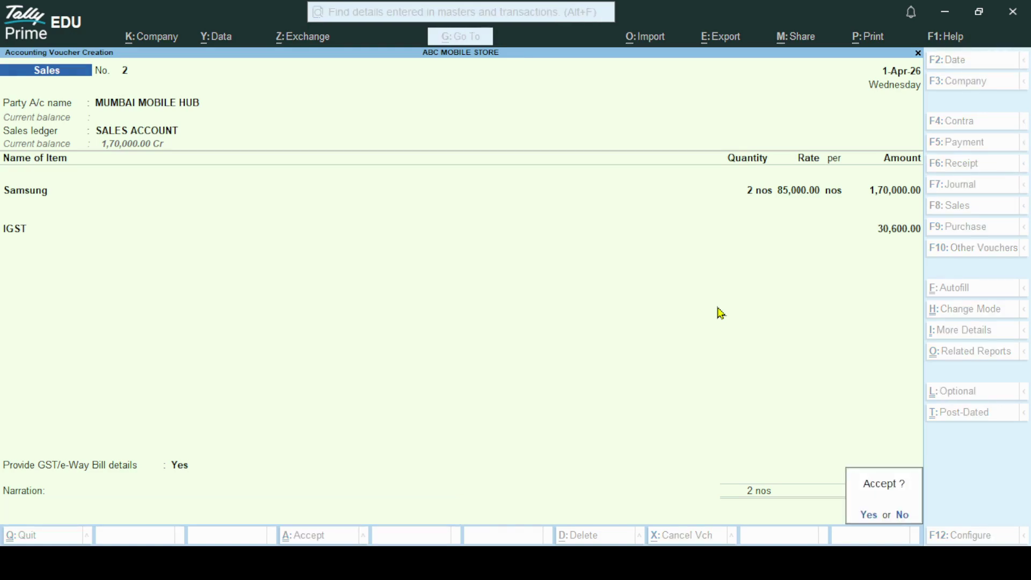
pyautogui.press('Return')
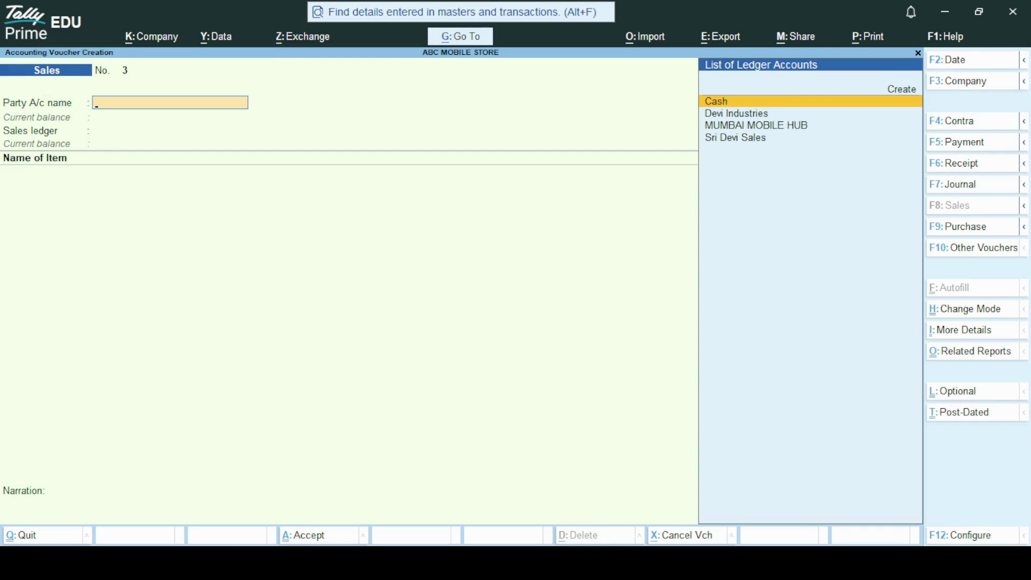
# Reopen the saved MUMBAI MOBILE HUB sales voucher and examine its Tax Invoice in an enlarged print preview.
pyautogui.press('pageup')
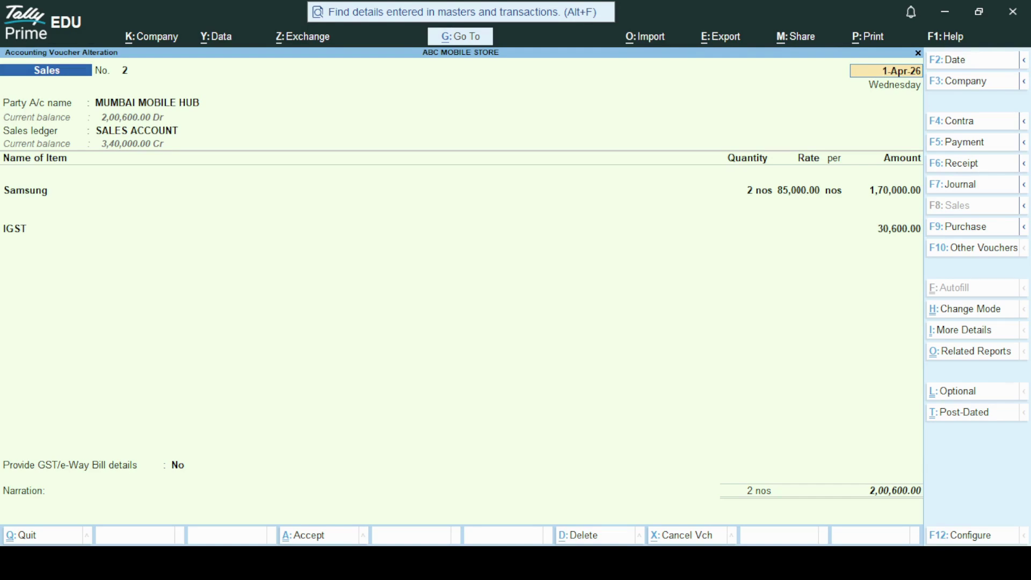
pyautogui.click(871, 37)
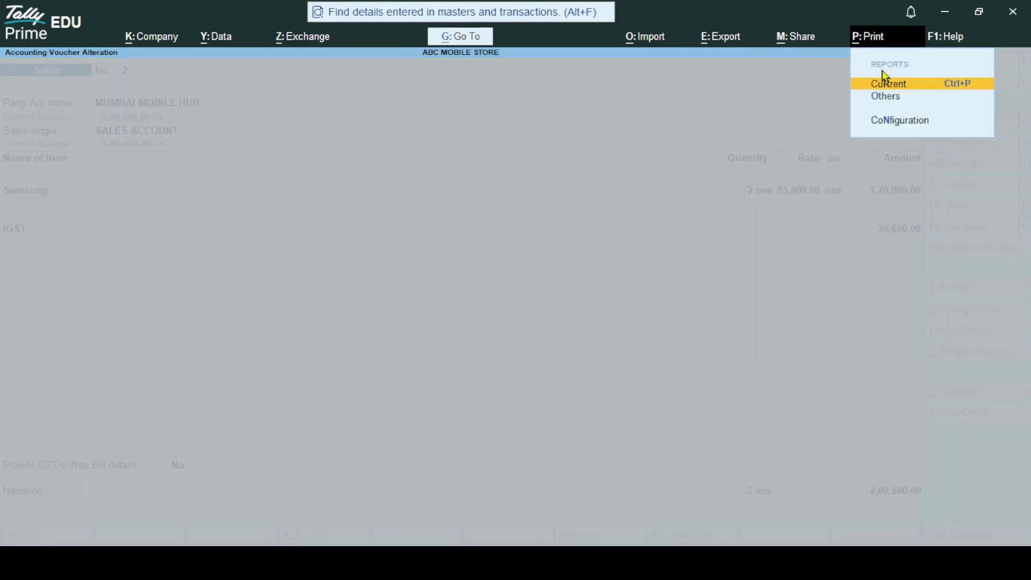
pyautogui.click(887, 84)
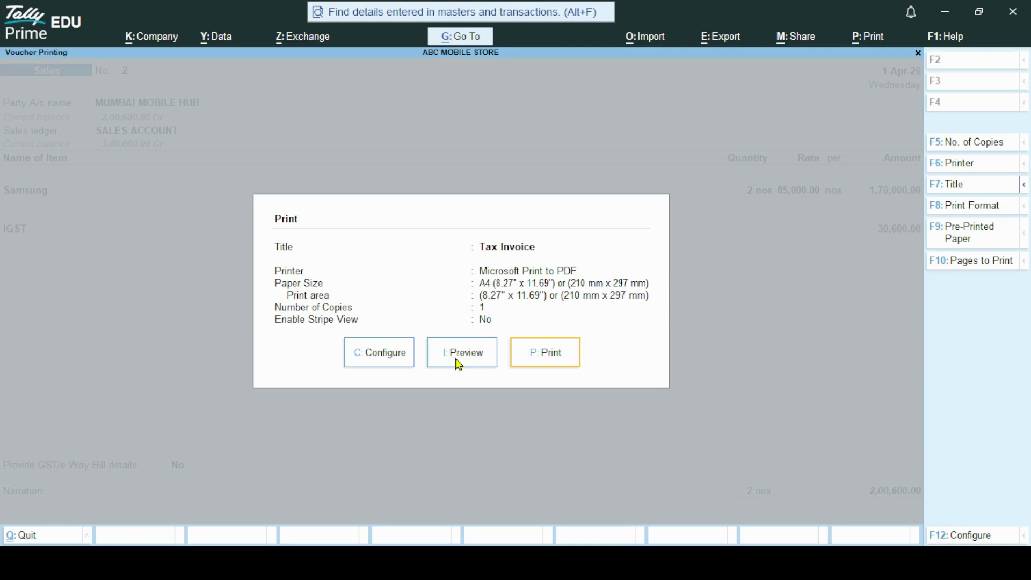
pyautogui.click(459, 364)
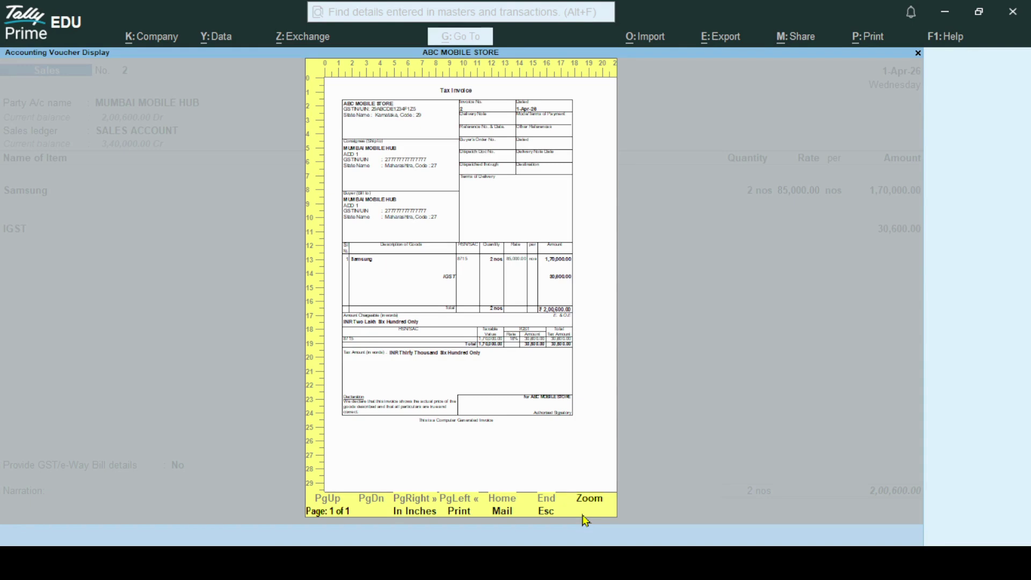
pyautogui.click(585, 514)
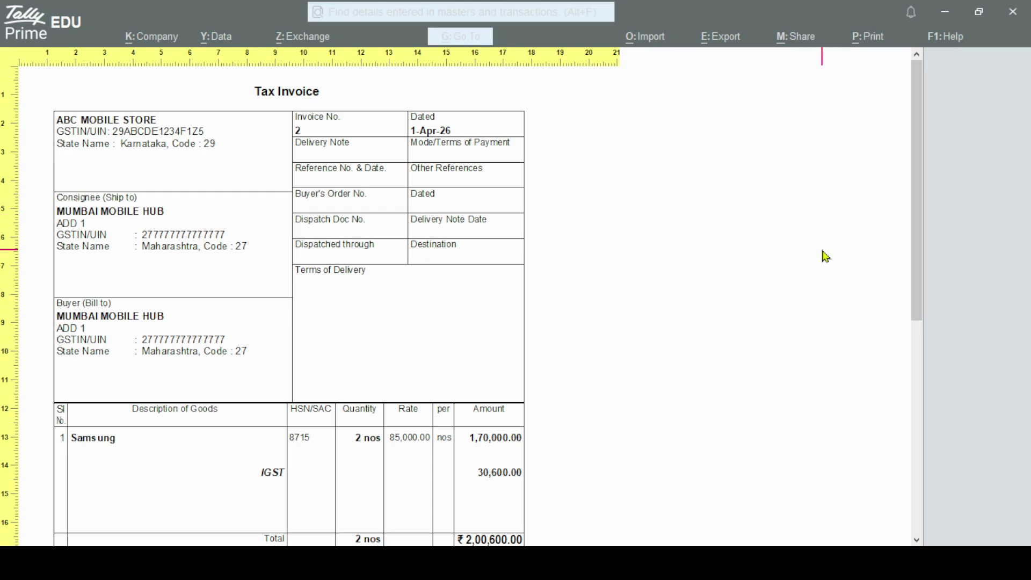
pyautogui.press('Escape')
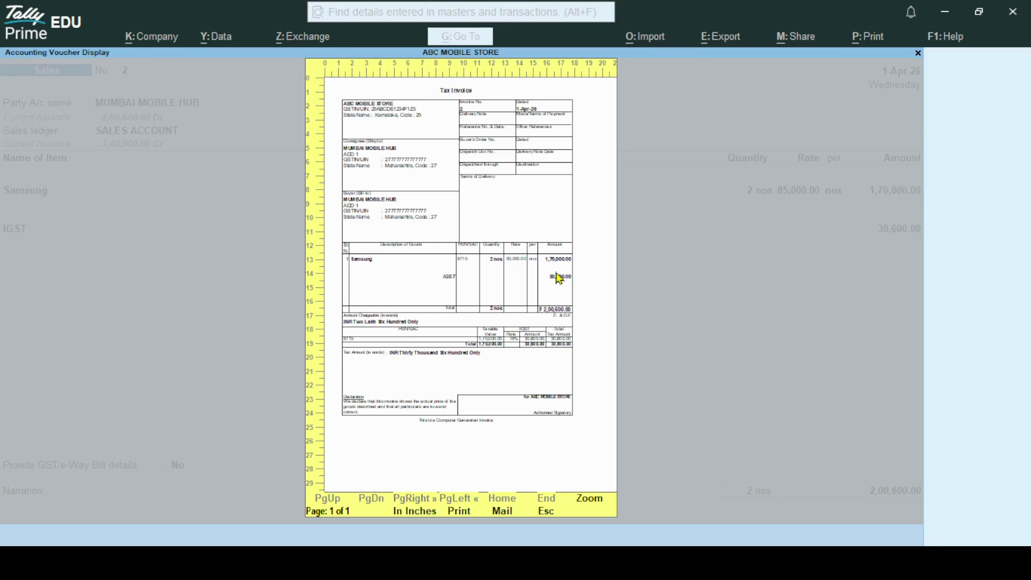
pyautogui.press('Escape')
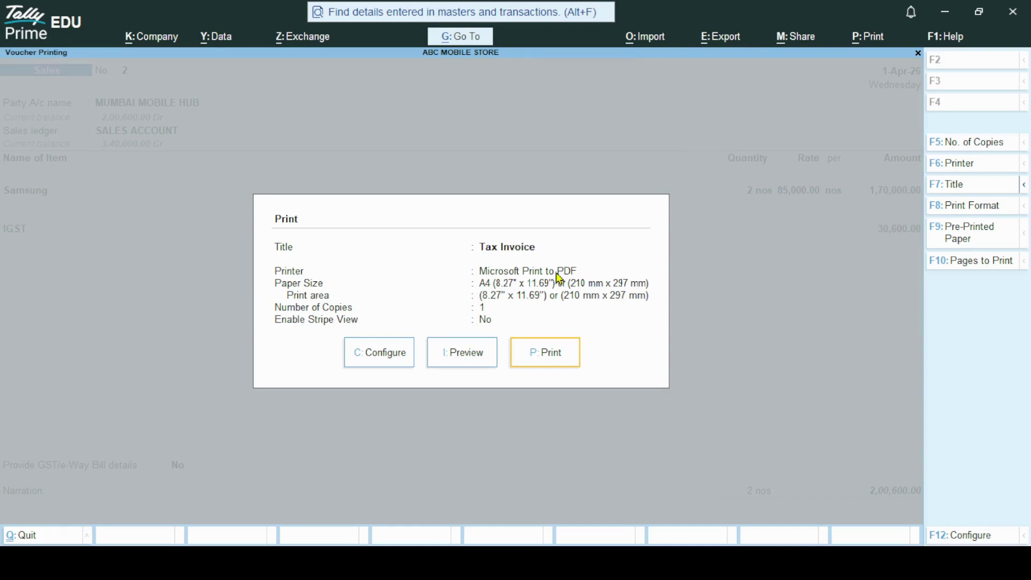
pyautogui.press('Escape')
# Quit the reopened voucher and the blank new sales voucher to return to the Gateway of Tally.
pyautogui.press('Escape')
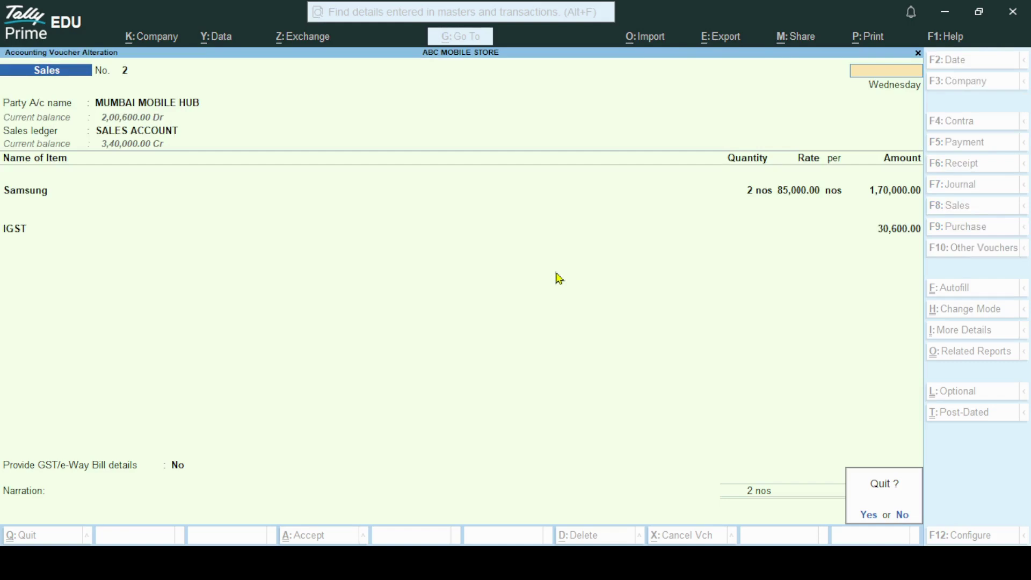
pyautogui.press('y')
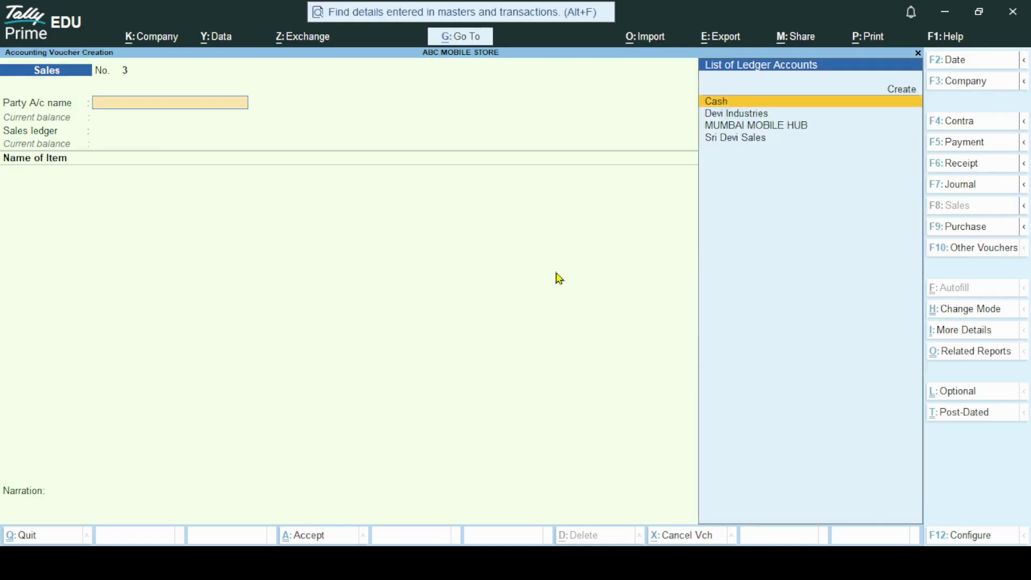
pyautogui.press('Escape')
pyautogui.press('y')
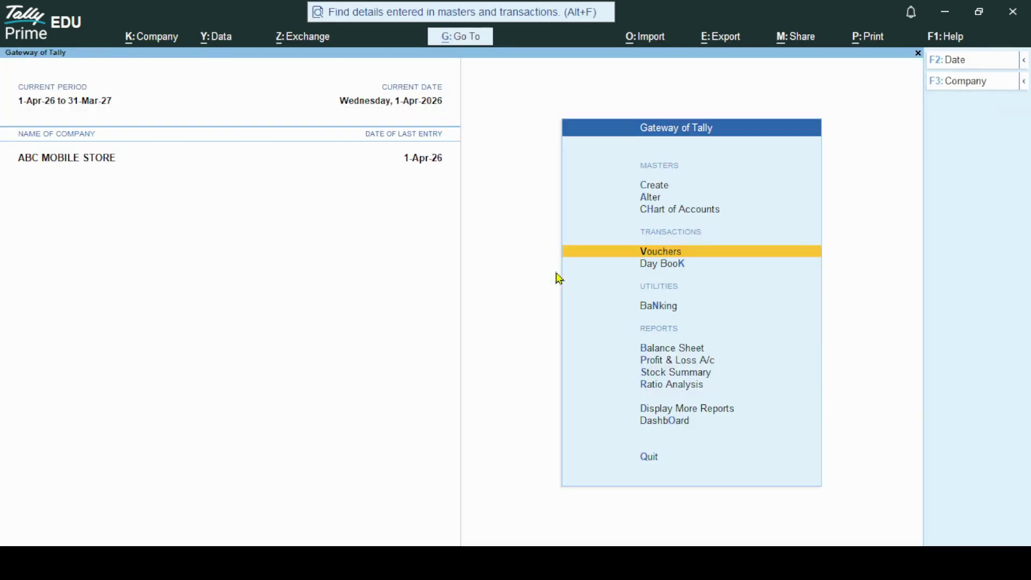
pyautogui.press('v')
pyautogui.press('v')
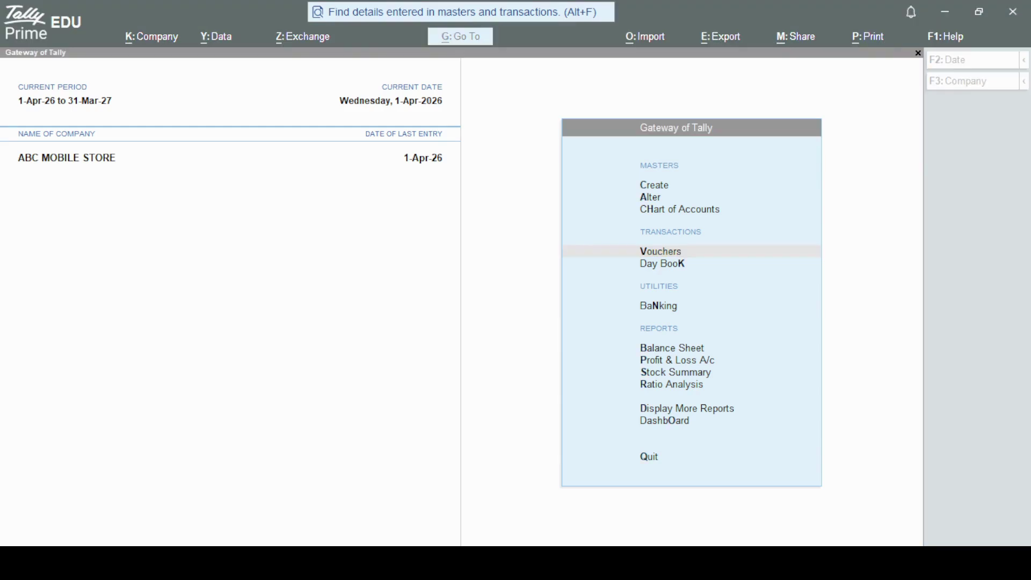